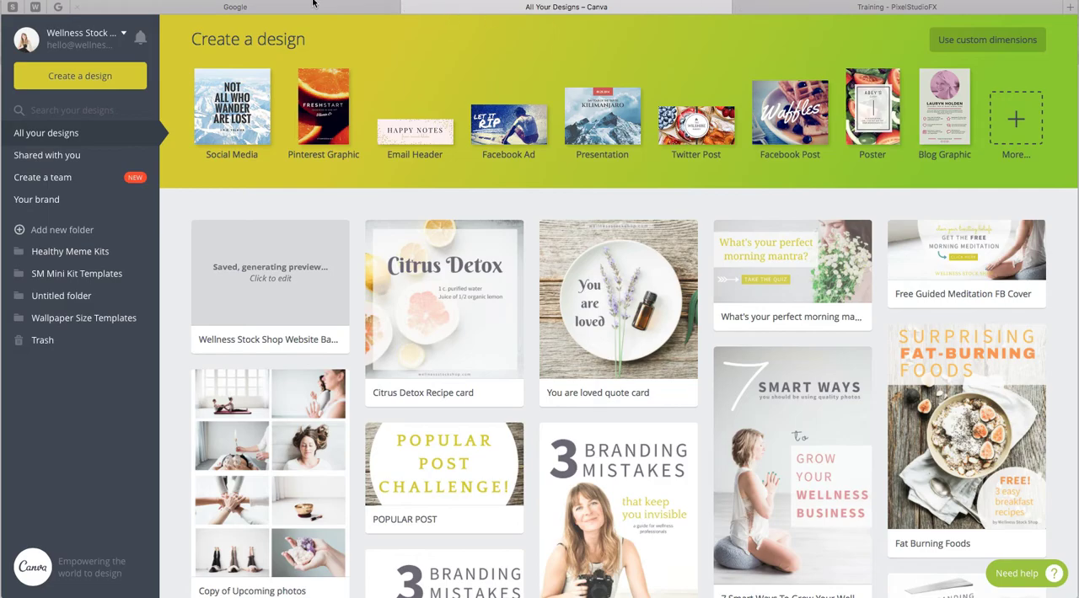
Open the Wellness Stock Shop website in the Google tab.
left_click(278, 13)
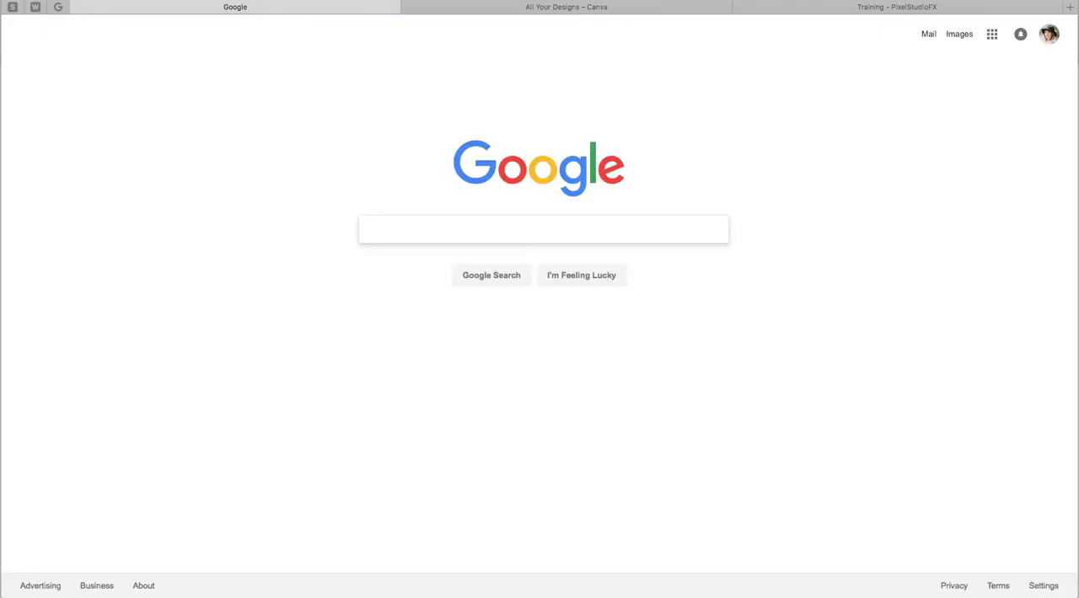
key("super+l")
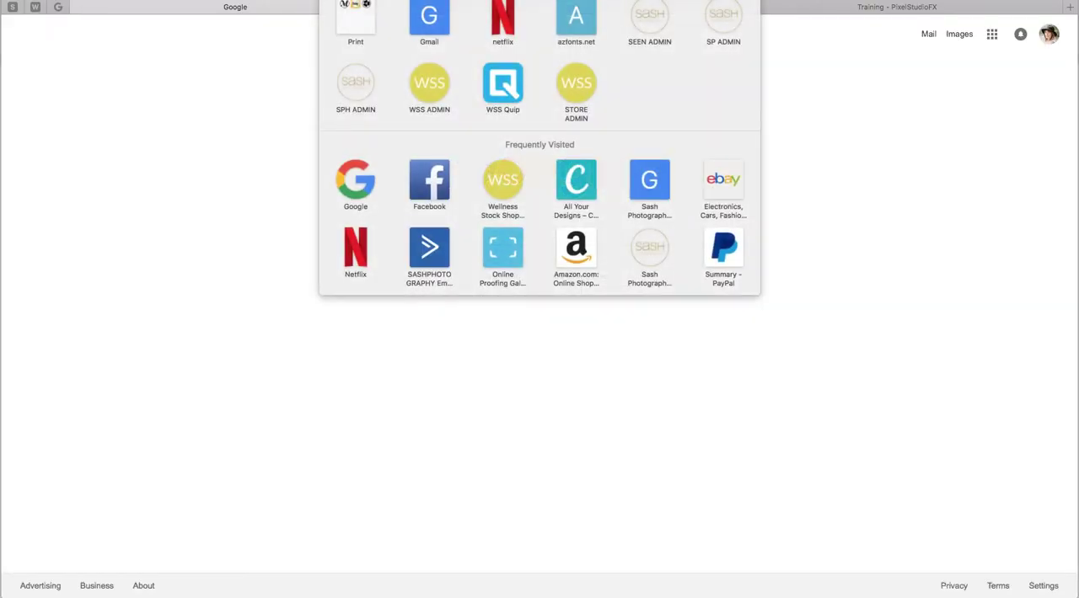
type("well")
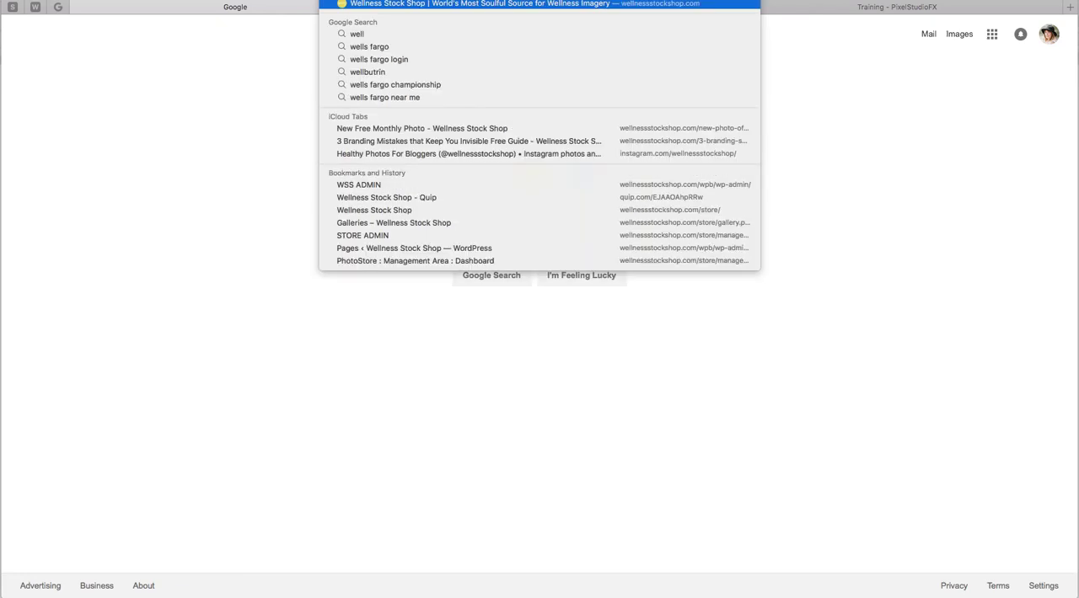
key("Return")
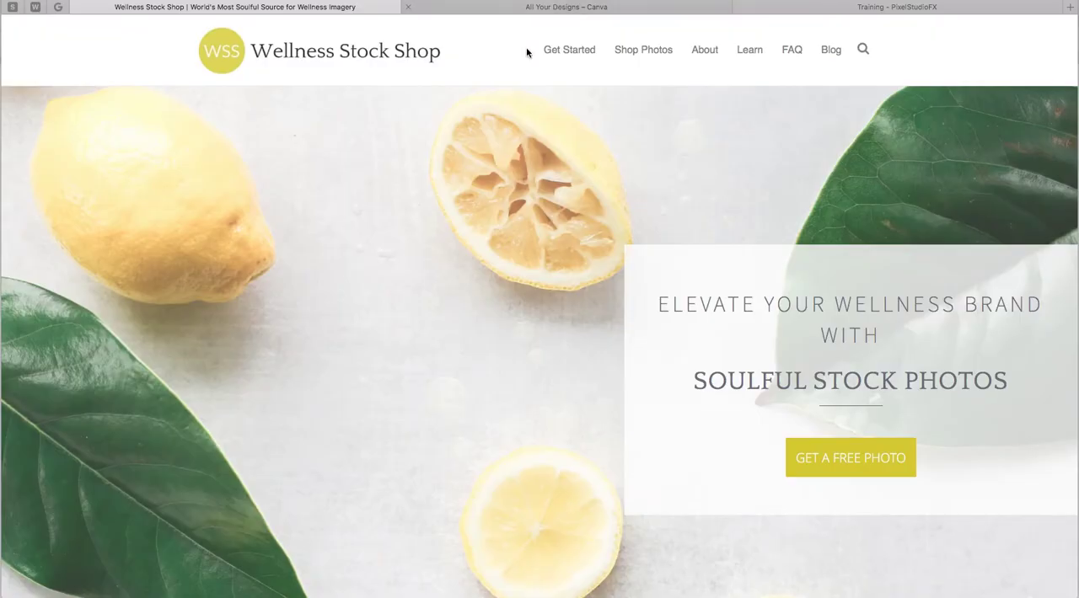
Go through Get Started and Shop Photos to the photo store's Galleries page.
left_click(573, 51)
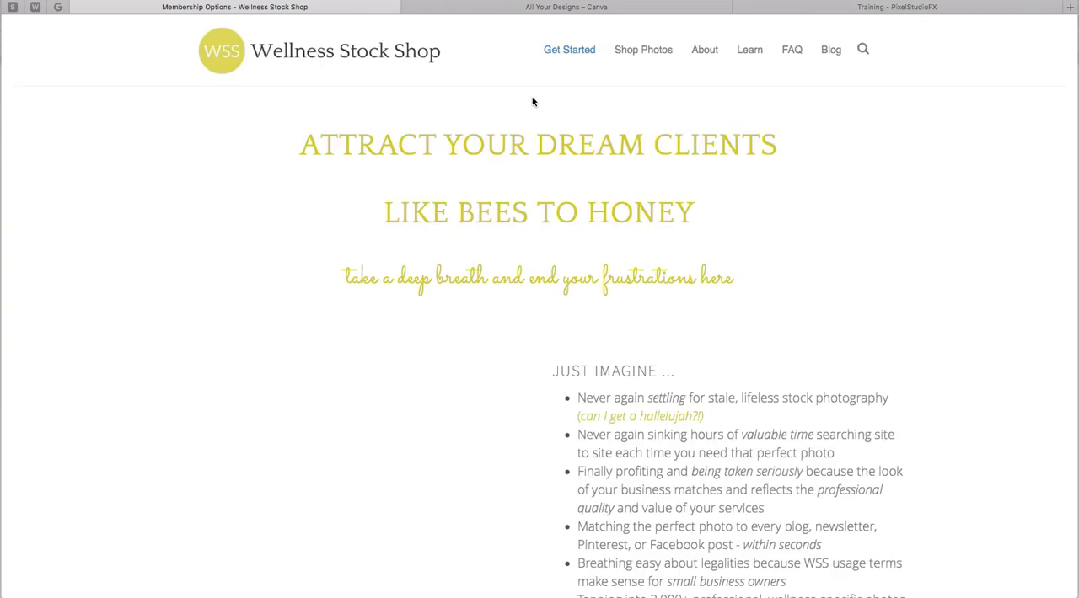
left_click(648, 52)
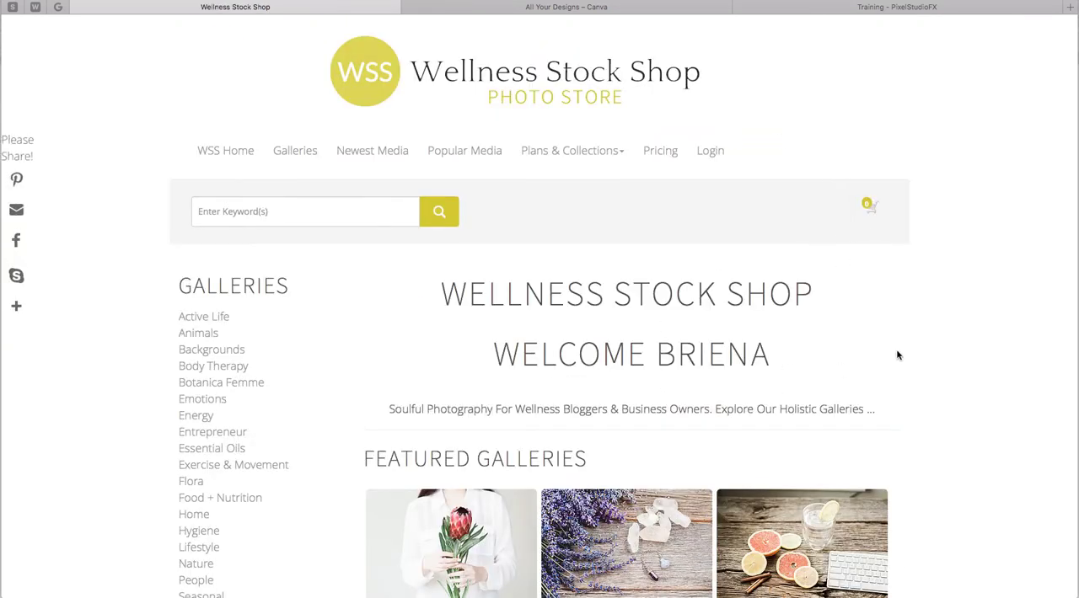
left_click(296, 150)
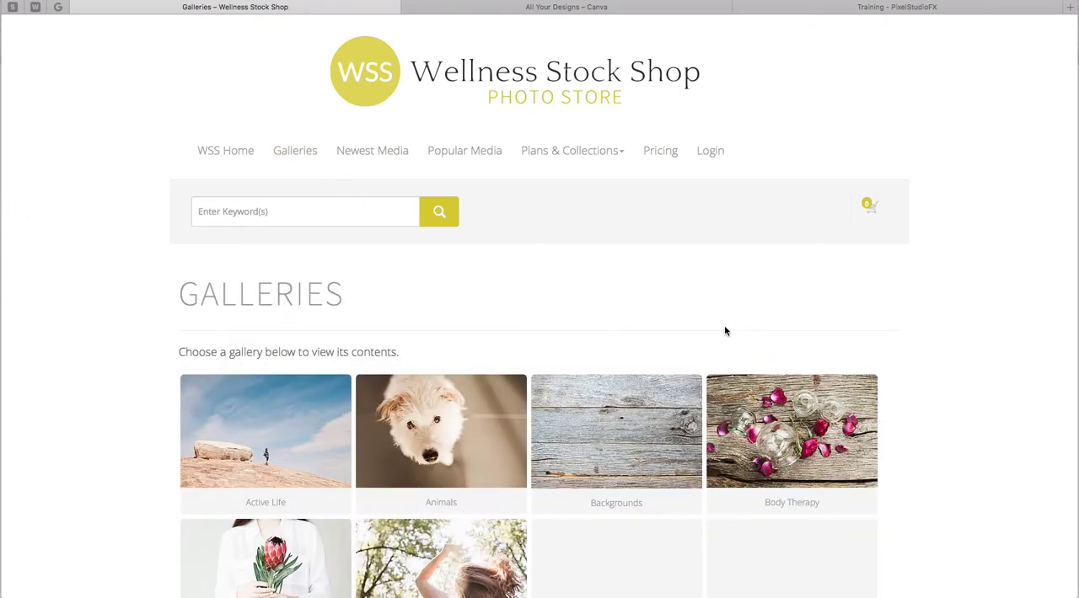
Open the Food + Nutrition gallery.
scroll(961, 354, "down", 5)
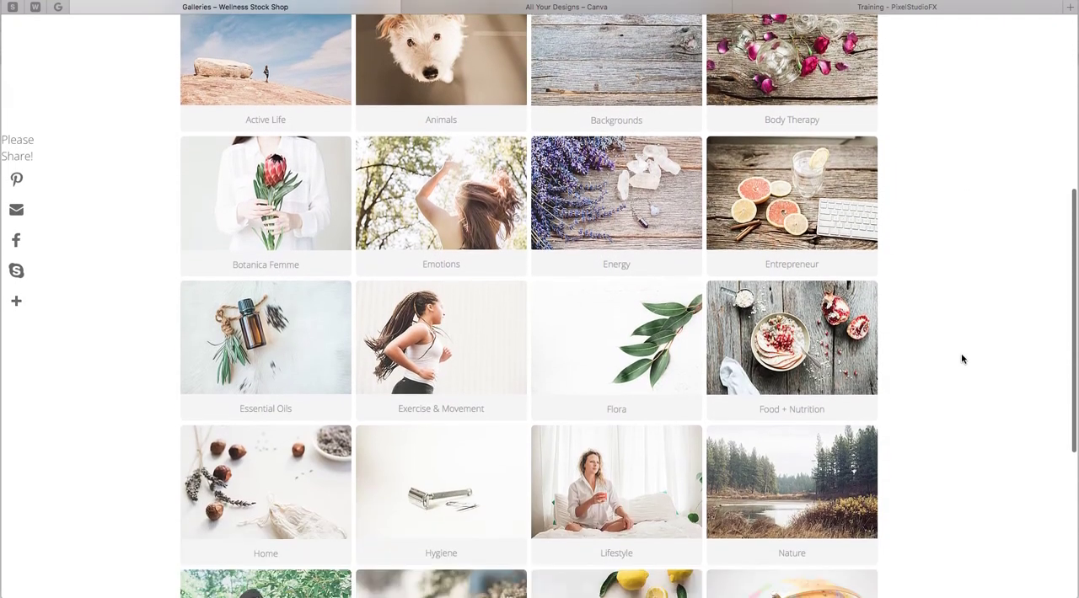
scroll(962, 359, "down", 3)
scroll(962, 359, "up", 3)
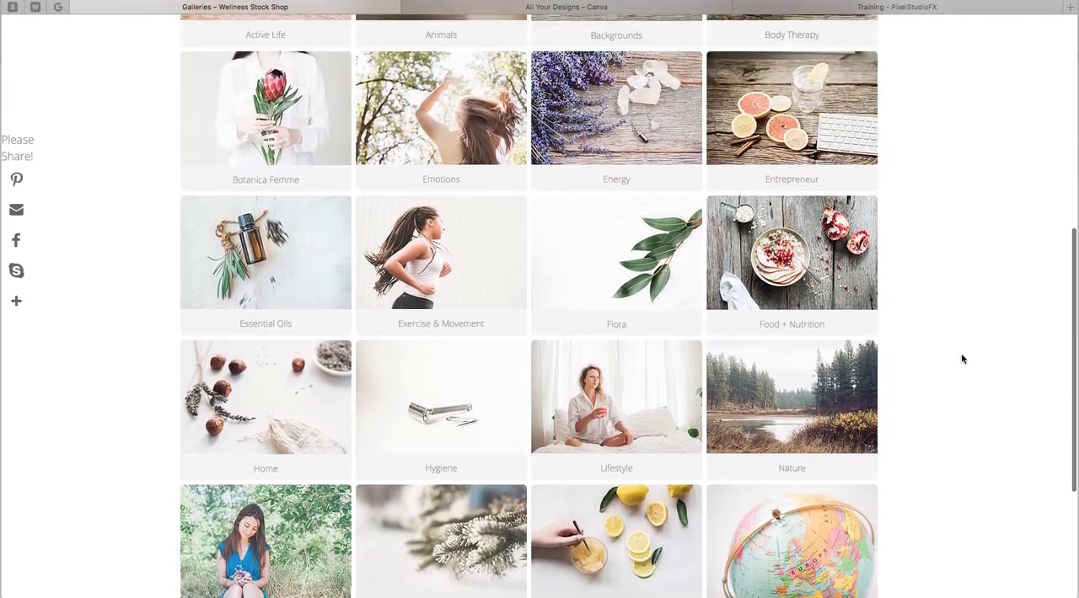
left_click(796, 281)
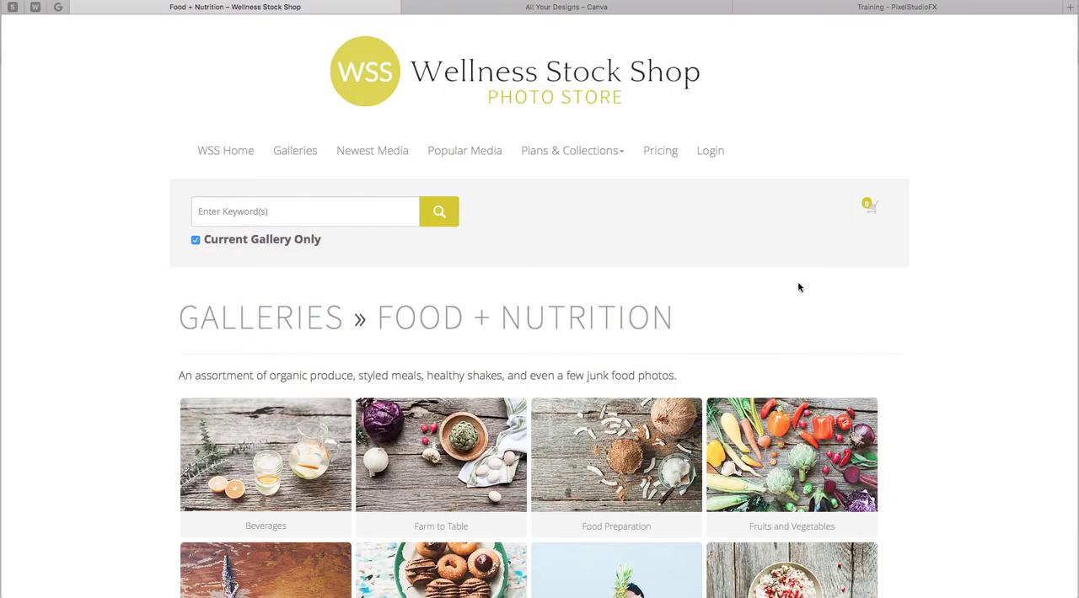
Open the Prepared Food sub-gallery within Food + Nutrition.
scroll(960, 384, "down", 3)
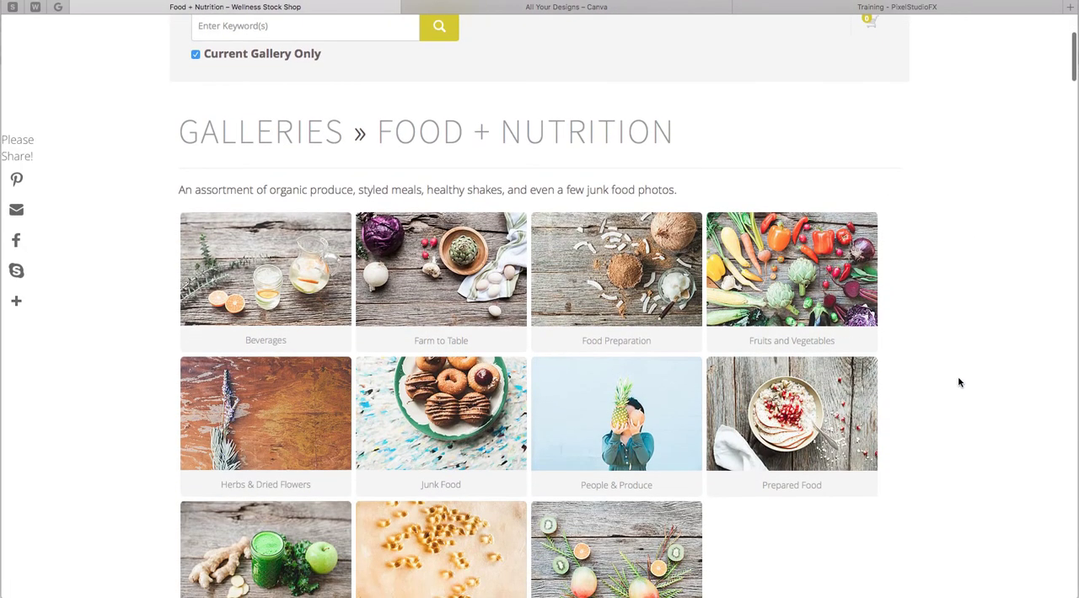
scroll(958, 382, "down", 2)
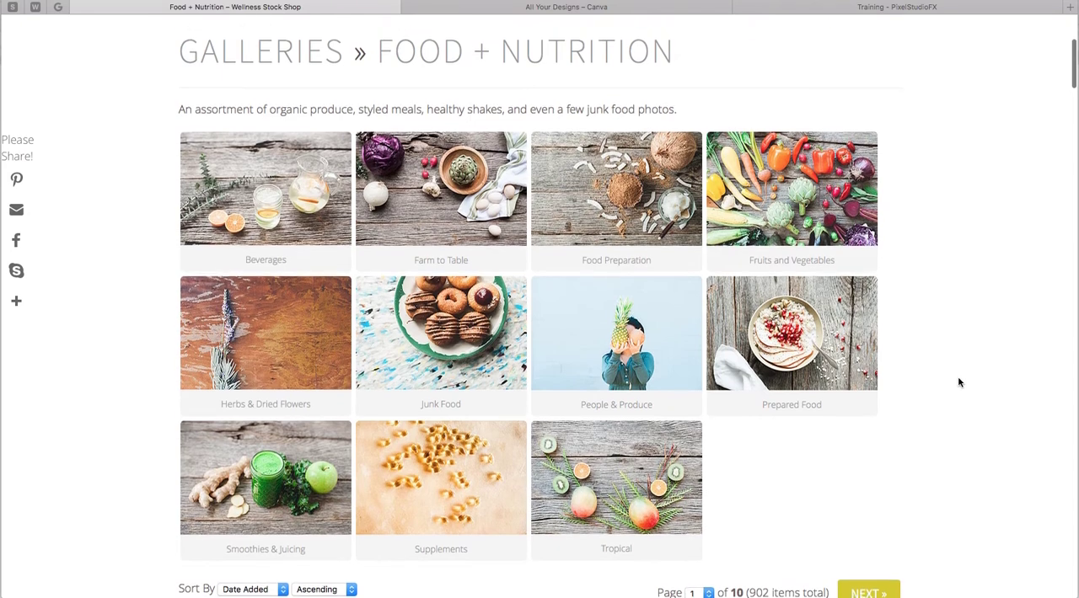
scroll(959, 382, "down", 1)
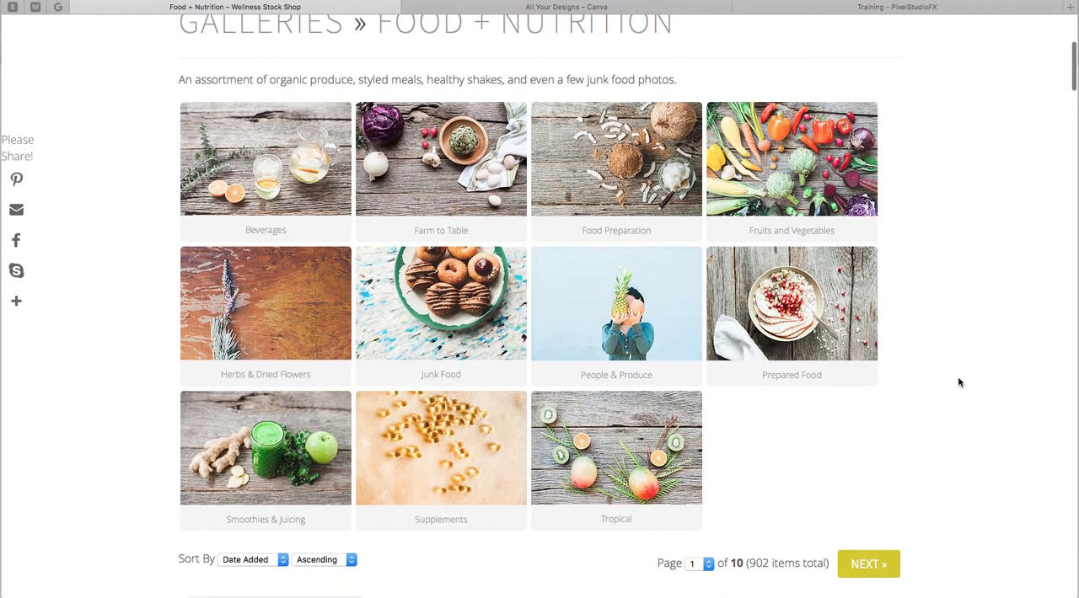
scroll(958, 383, "down", 3)
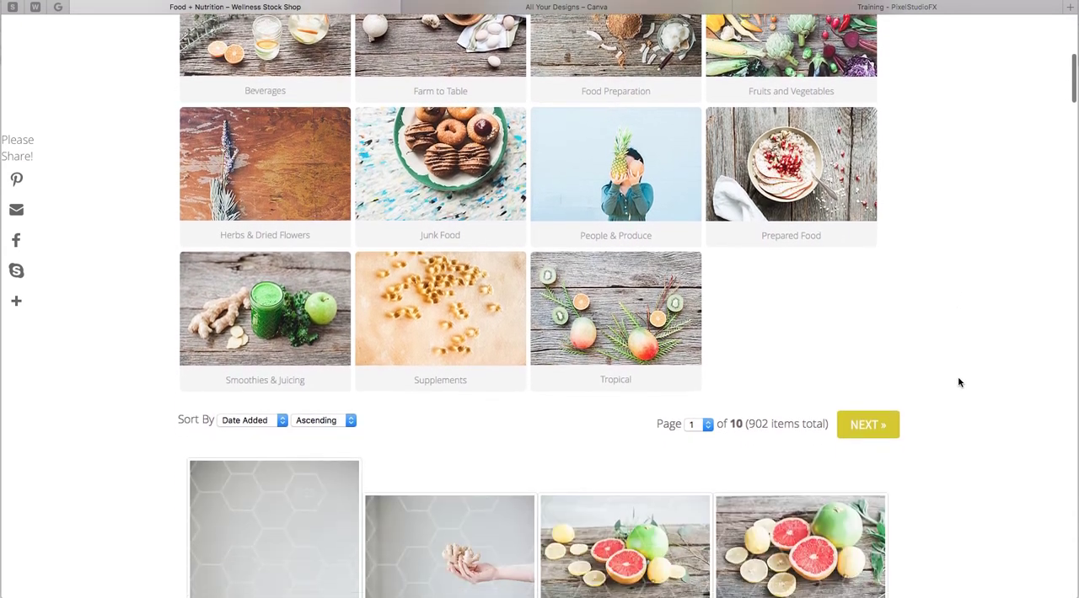
scroll(958, 382, "up", 3)
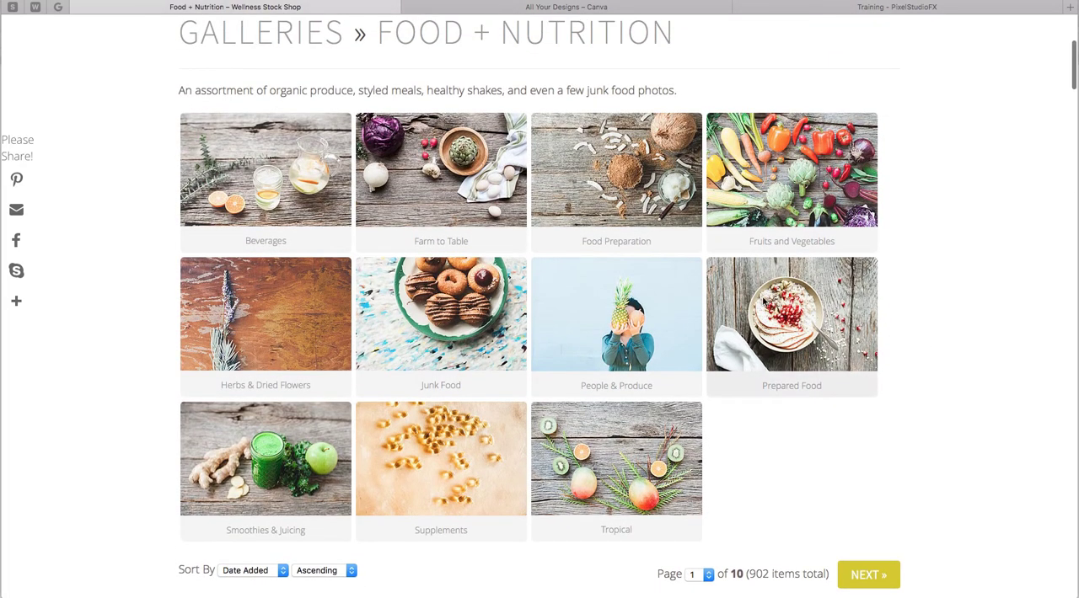
left_click(763, 301)
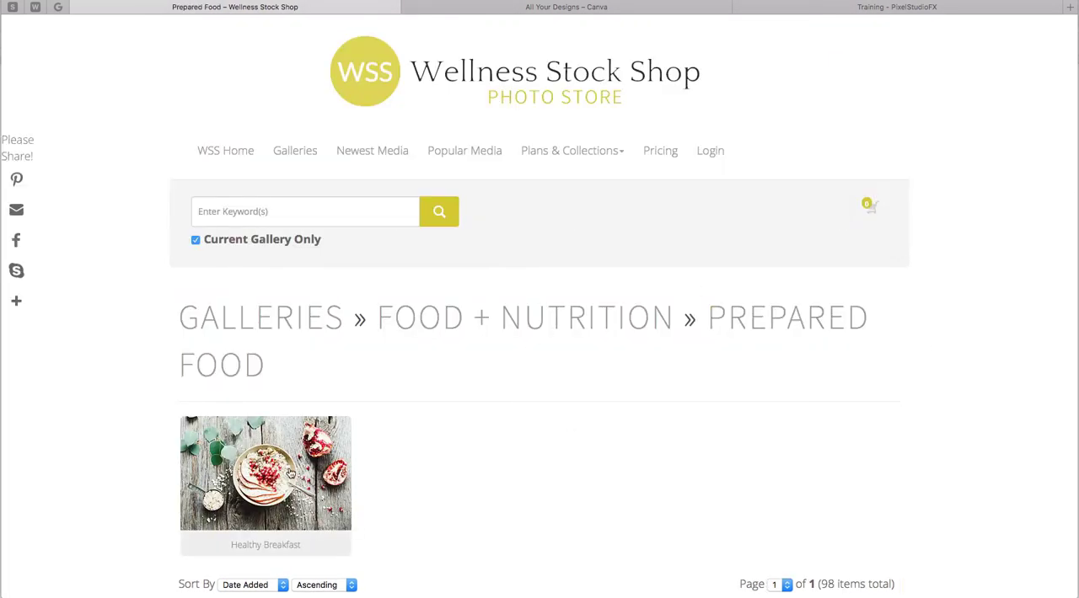
Browse the Healthy Breakfast gallery and open the Healthy_Oatmeal-144 photo.
scroll(925, 395, "down", 10)
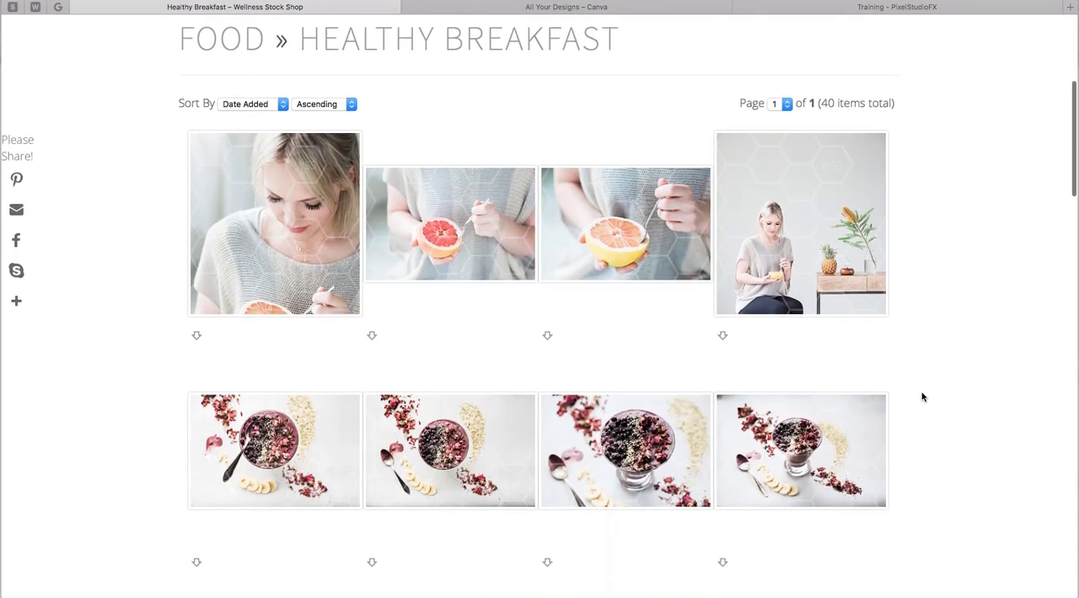
scroll(924, 395, "down", 15)
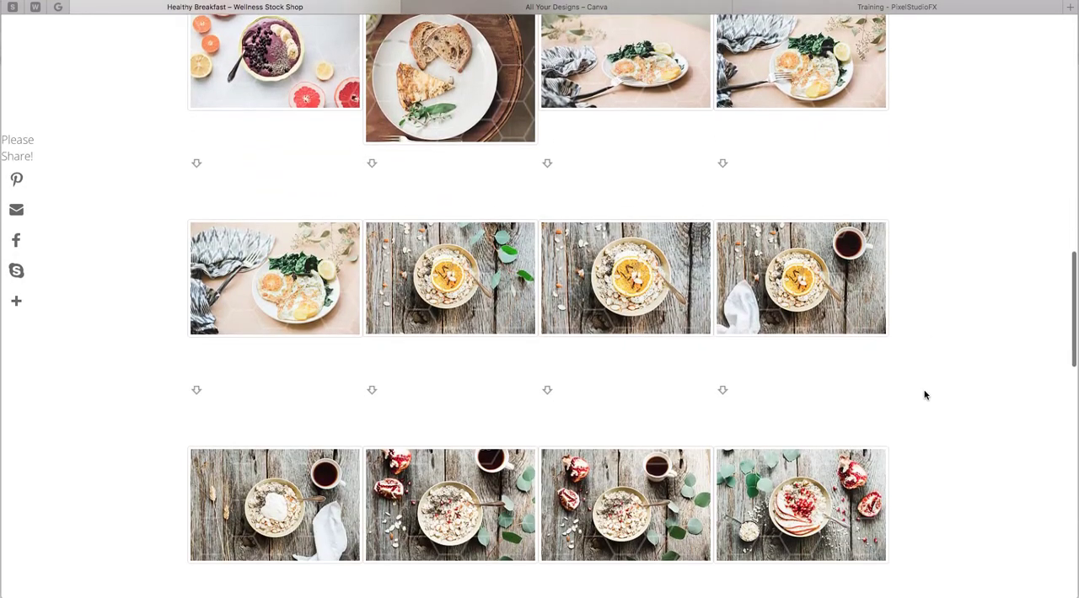
scroll(924, 396, "down", 6)
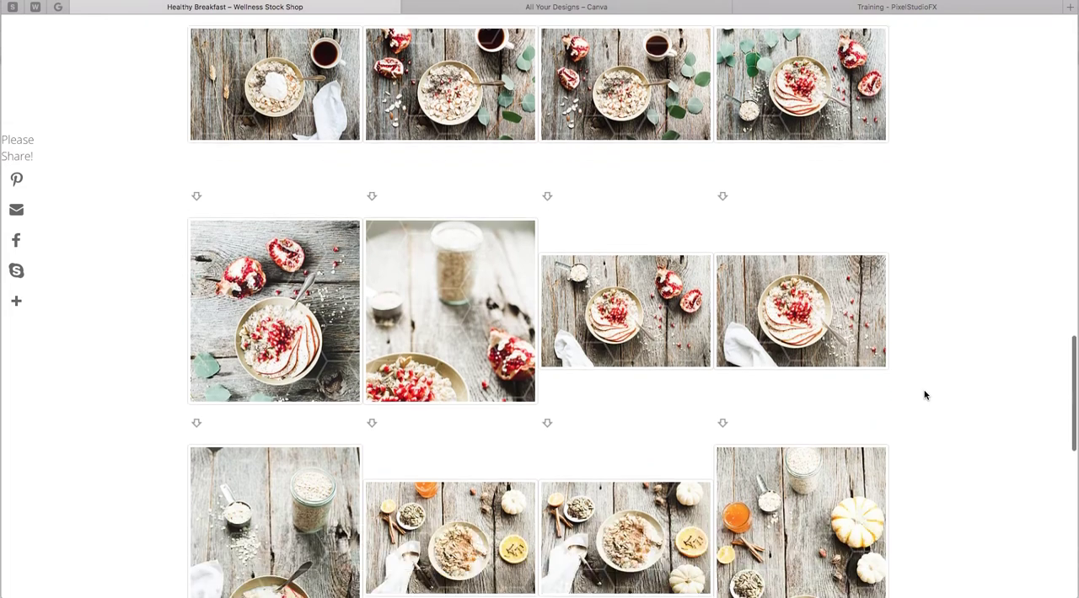
scroll(930, 386, "down", 2)
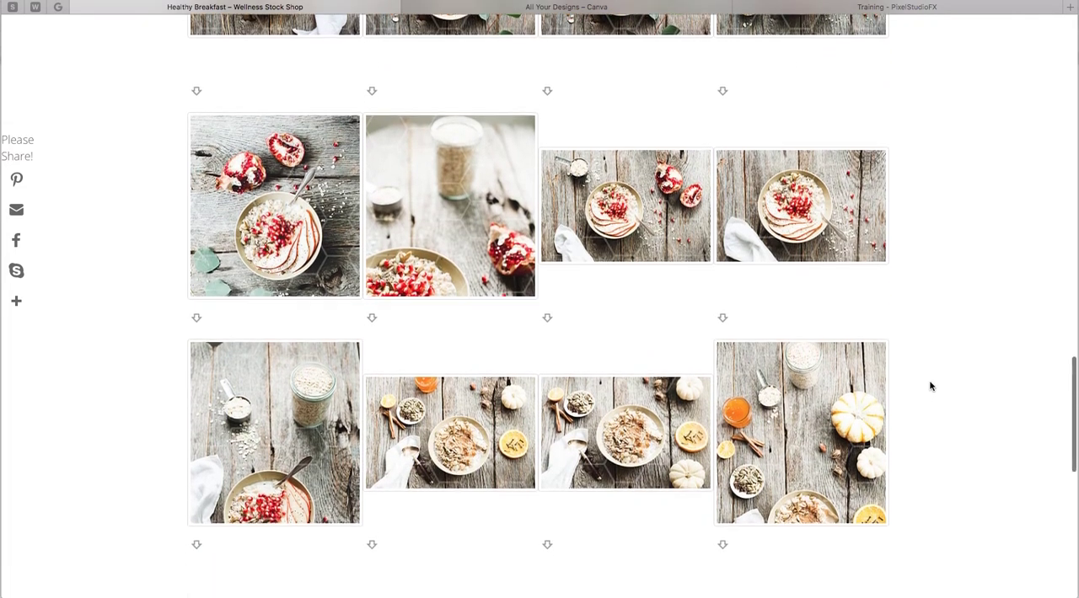
mouse_move(793, 382)
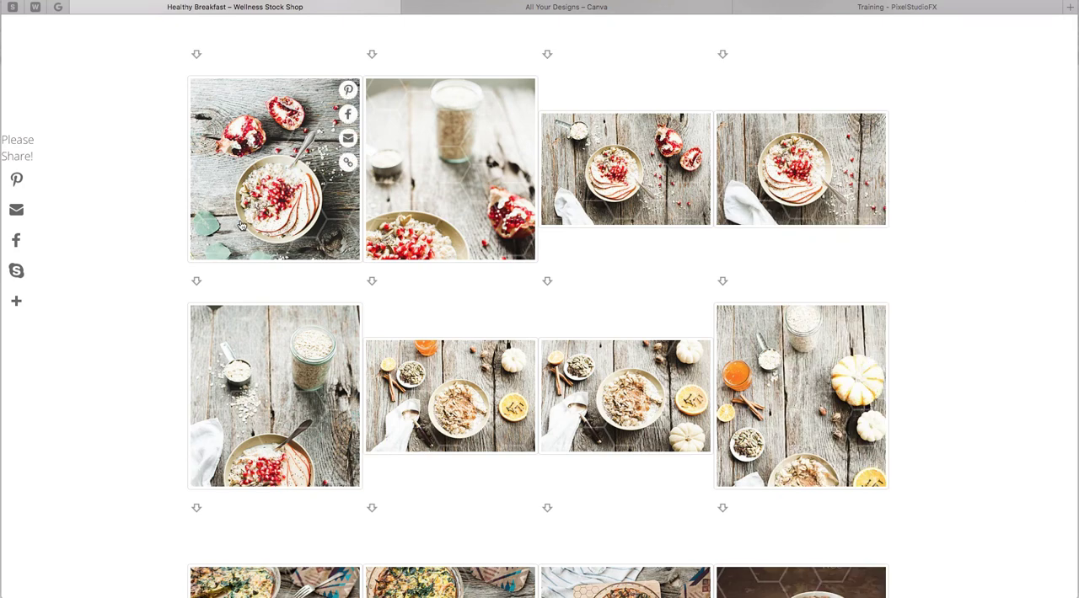
mouse_move(241, 226)
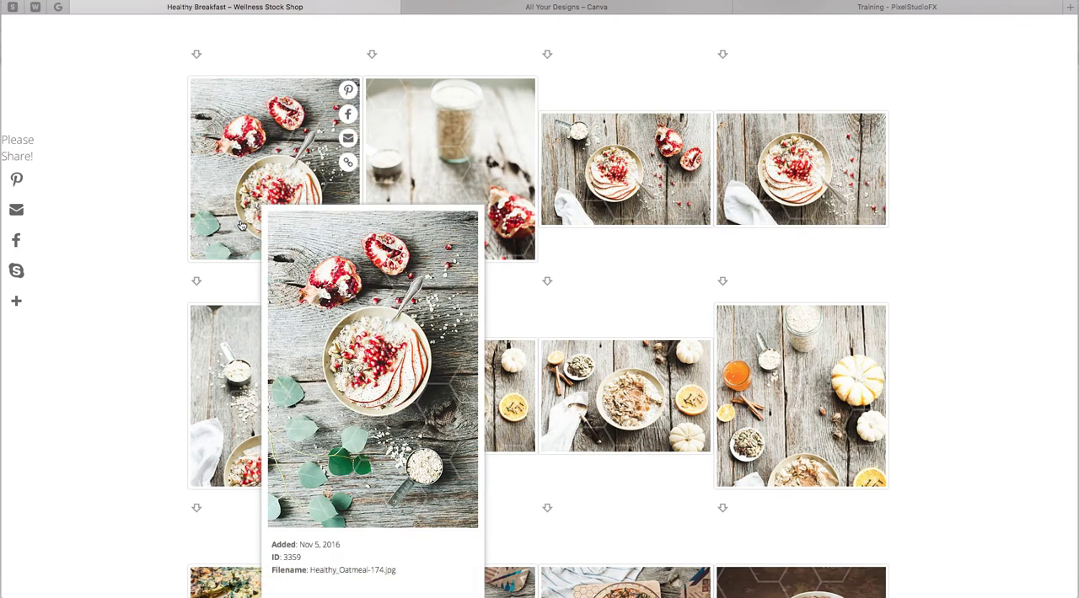
mouse_move(233, 379)
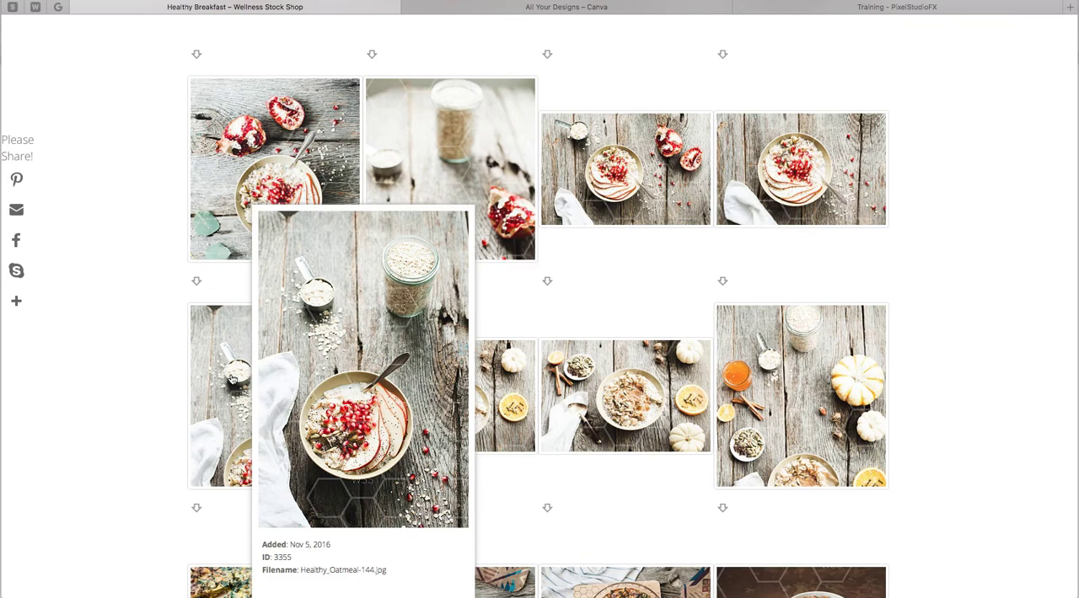
left_click(222, 456)
Review the photo's digital download sizes, opening and closing the Medium (1600 resolution) purchase dialog.
scroll(349, 367, "down", 5)
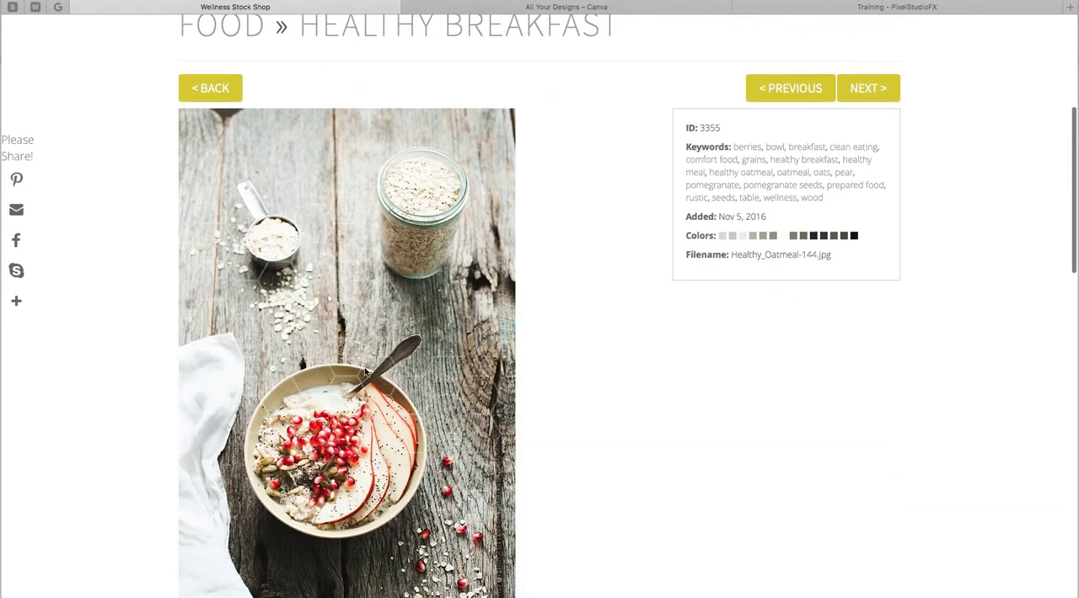
scroll(365, 372, "down", 10)
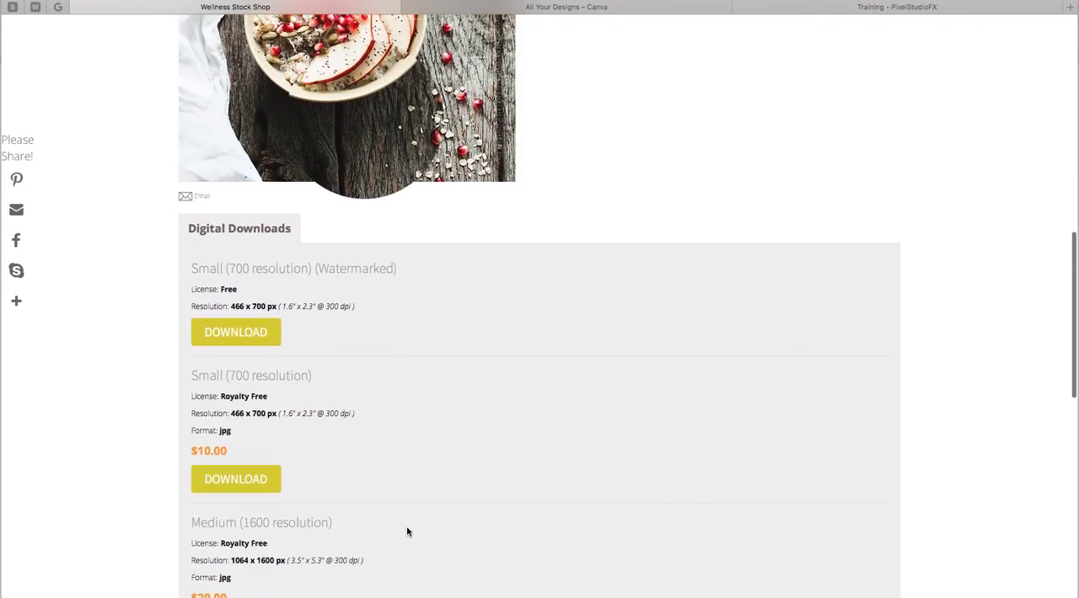
scroll(469, 467, "down", 5)
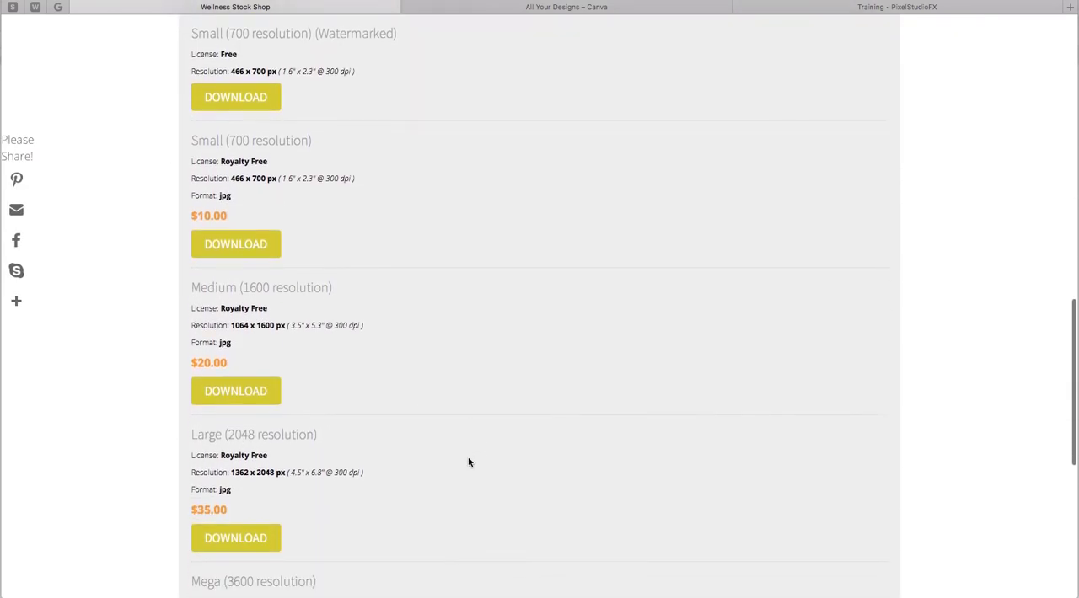
scroll(469, 462, "down", 1)
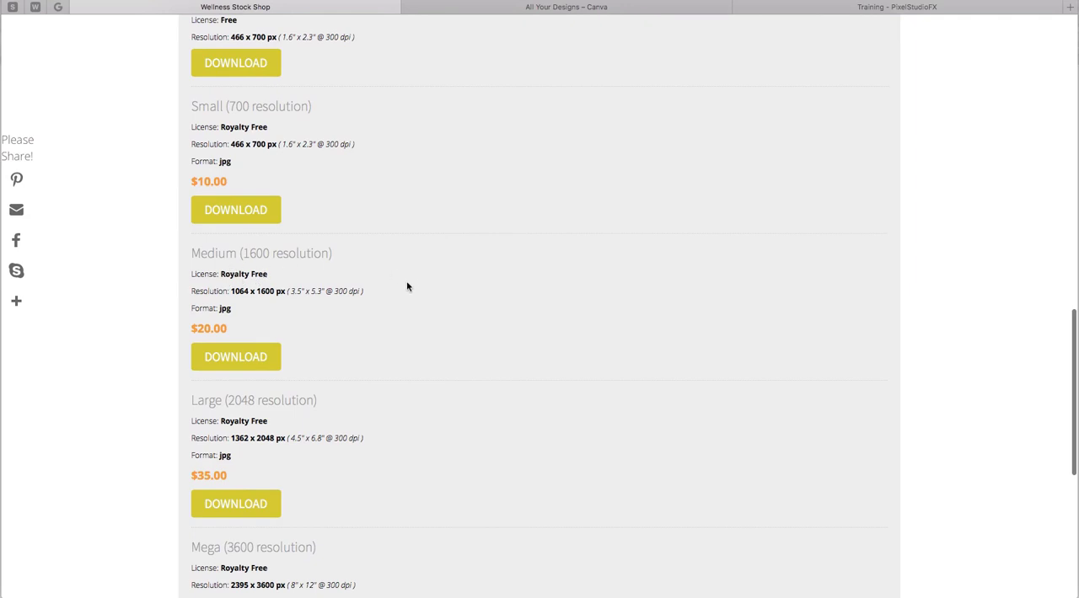
left_click(231, 362)
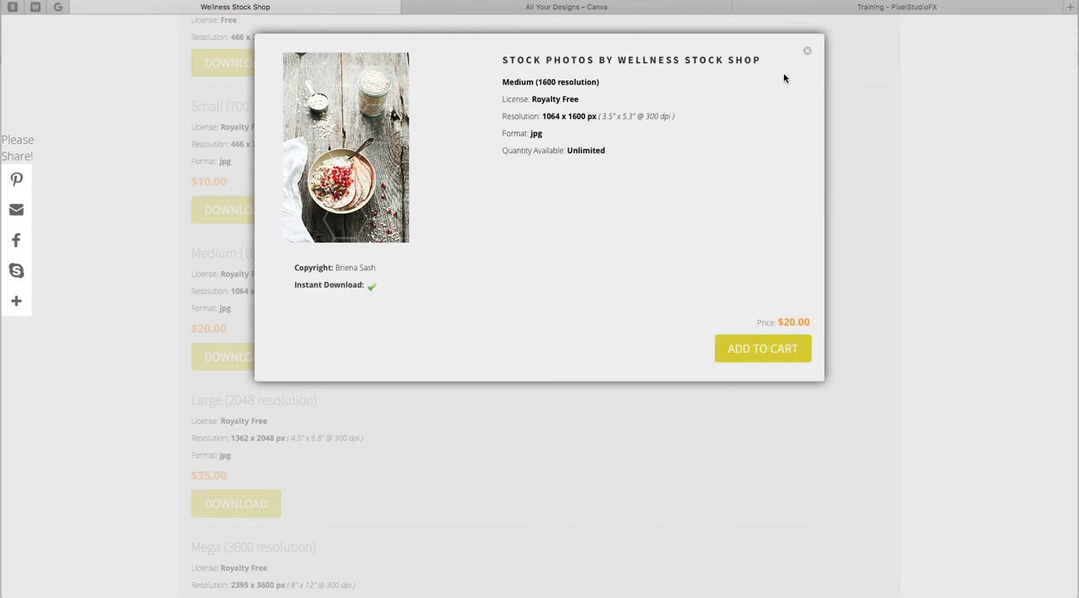
left_click(810, 52)
Switch to the Canva tab and create a new US Letter design from the More options.
scroll(816, 224, "up", 15)
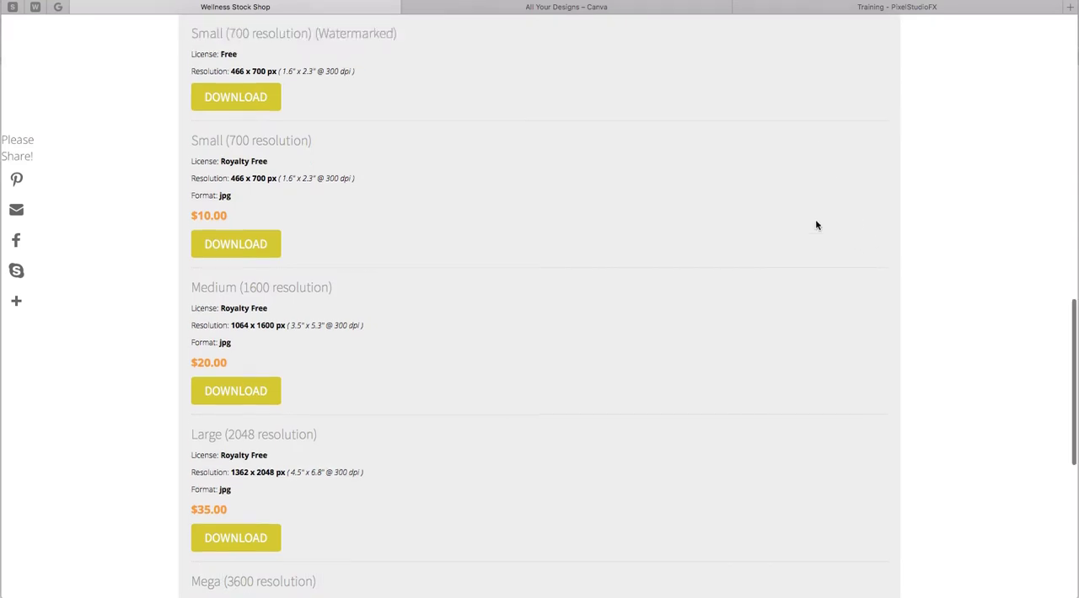
scroll(809, 222, "up", 2)
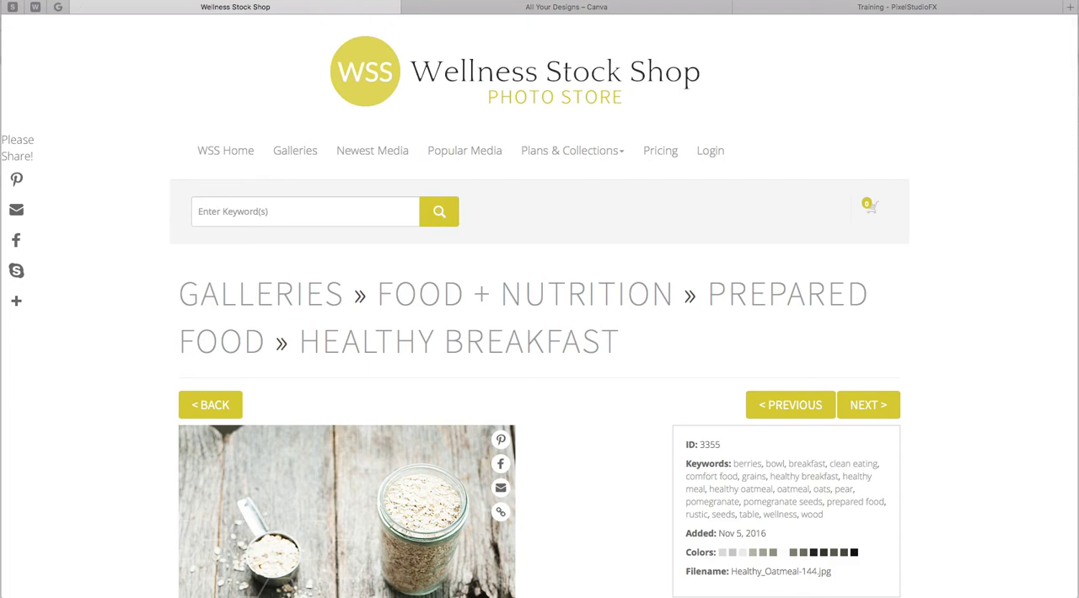
left_click(516, 10)
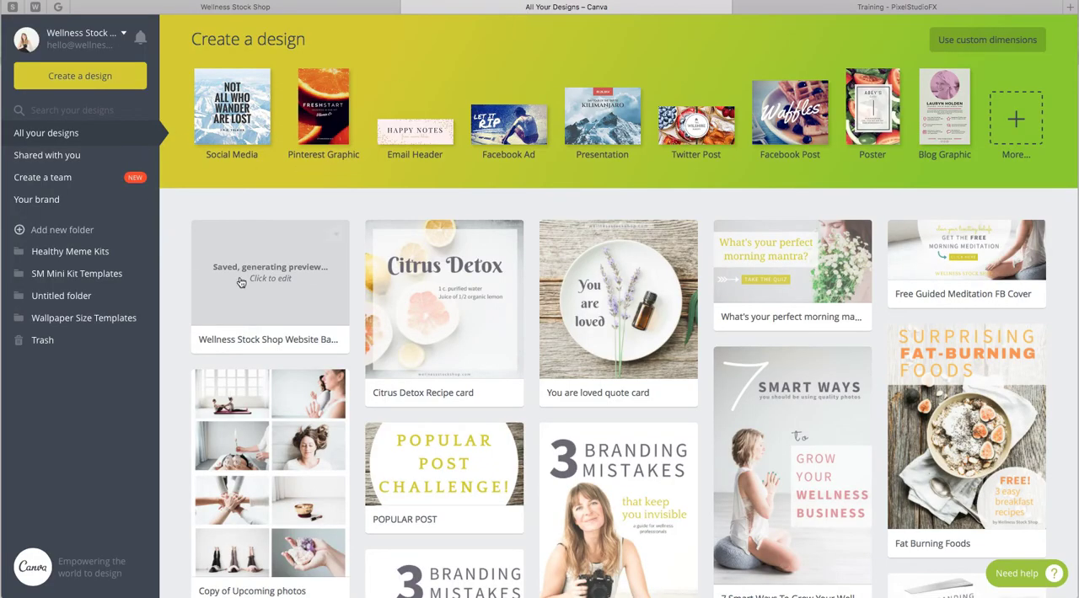
left_click(1018, 124)
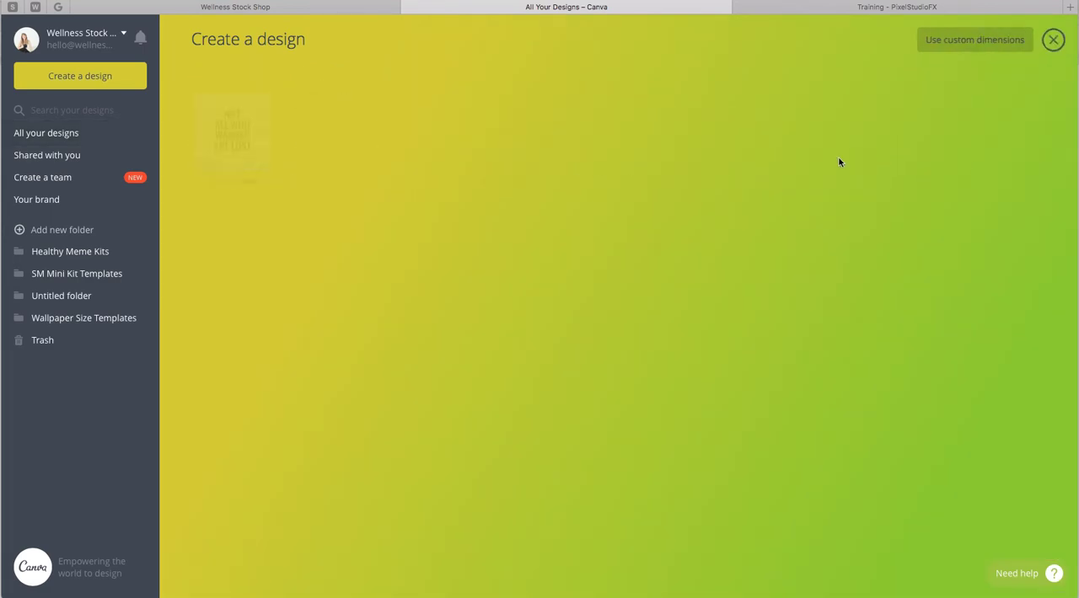
scroll(509, 201, "down", 2)
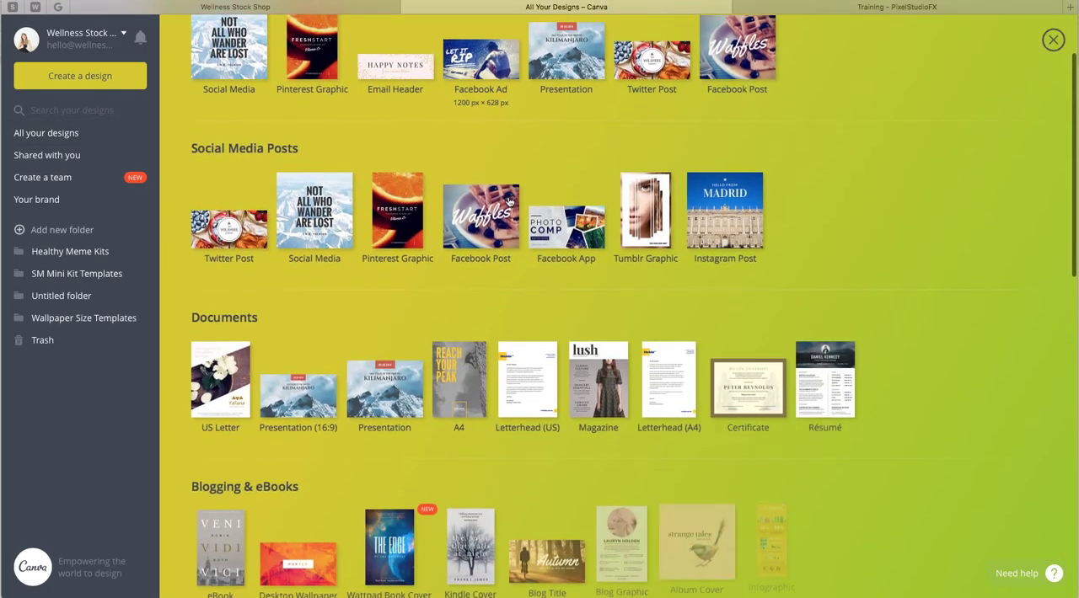
left_click(216, 361)
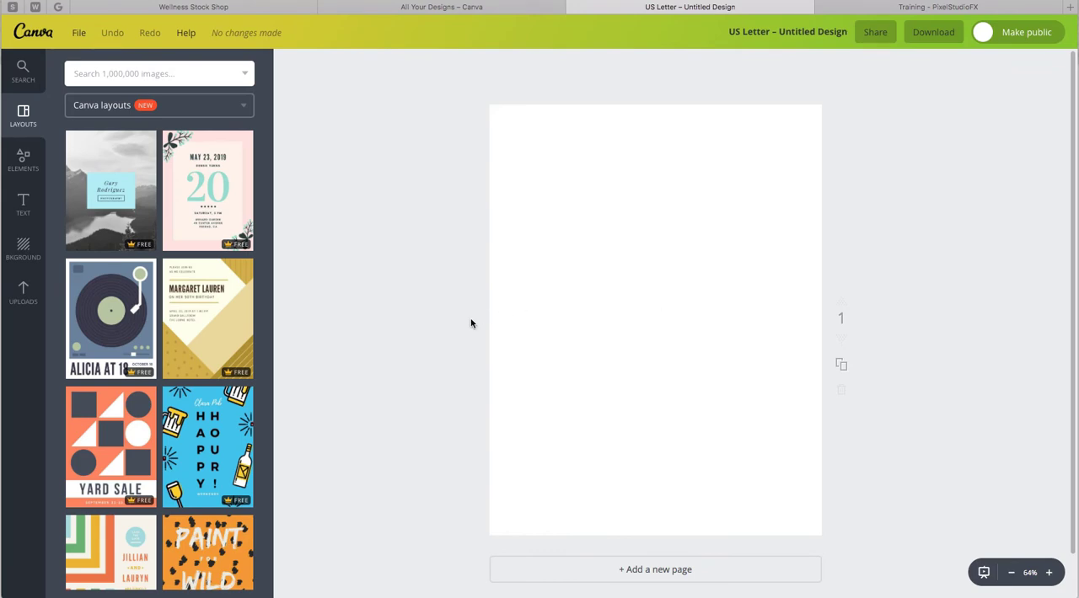
Add the uploaded oatmeal photo to the page and stretch it to fill the whole US Letter page.
left_click(23, 292)
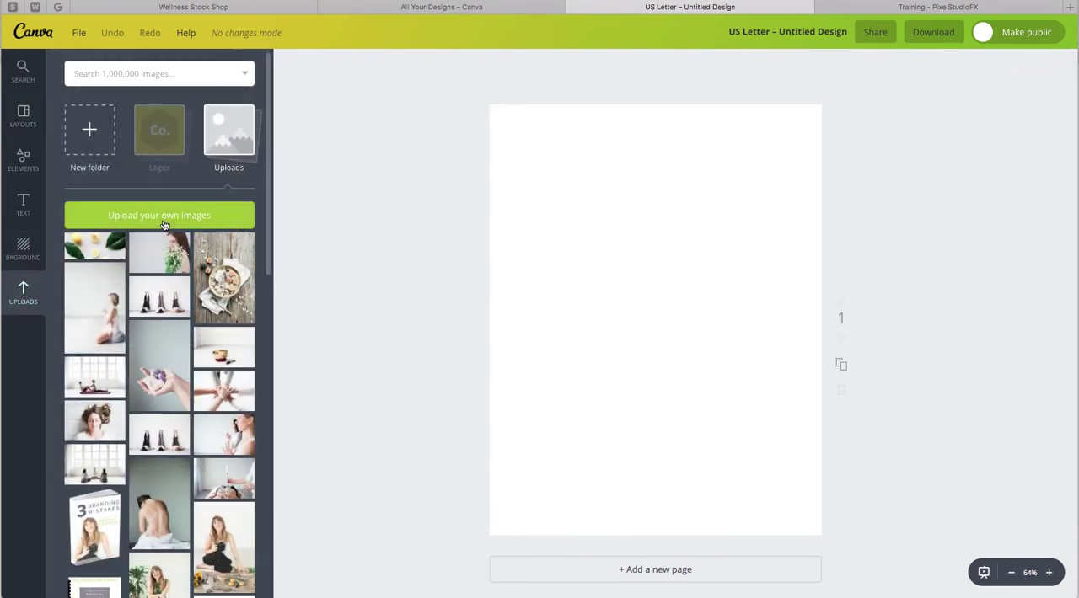
left_click(202, 317)
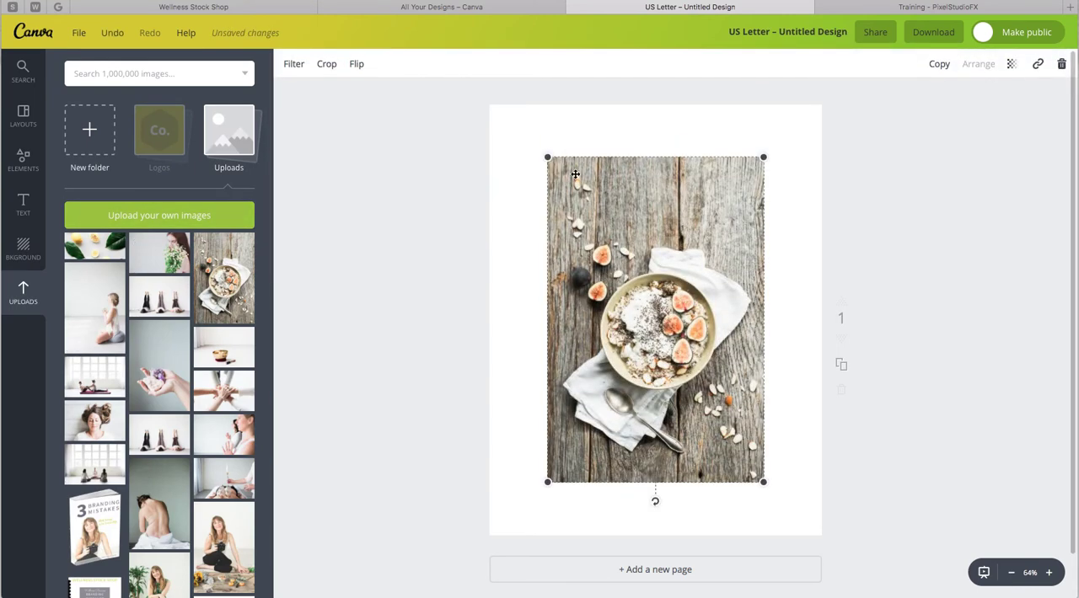
left_click_drag(549, 157, 469, 93)
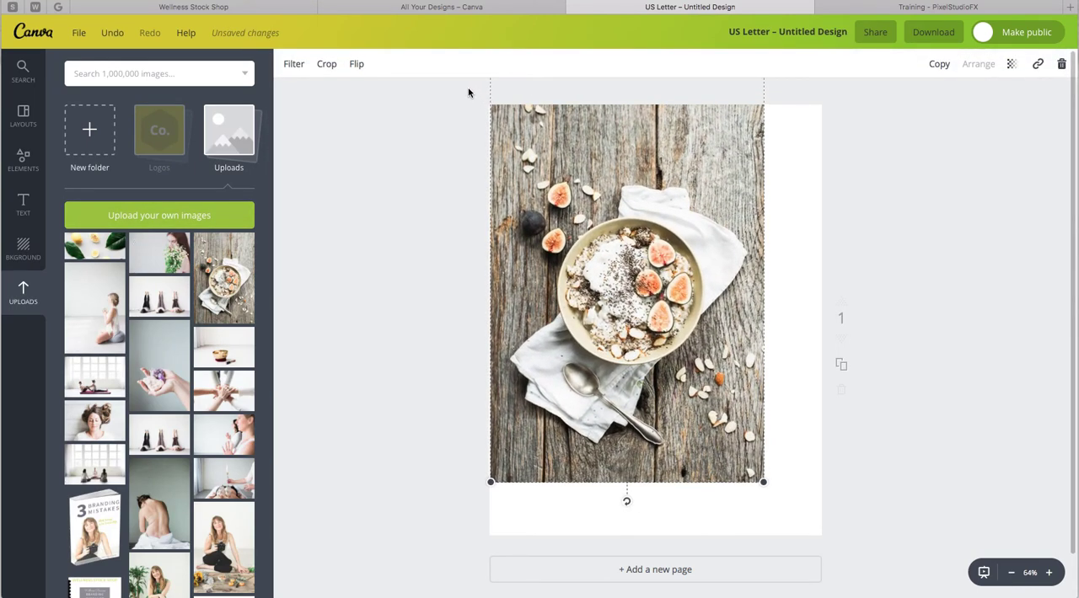
left_click_drag(765, 484, 841, 553)
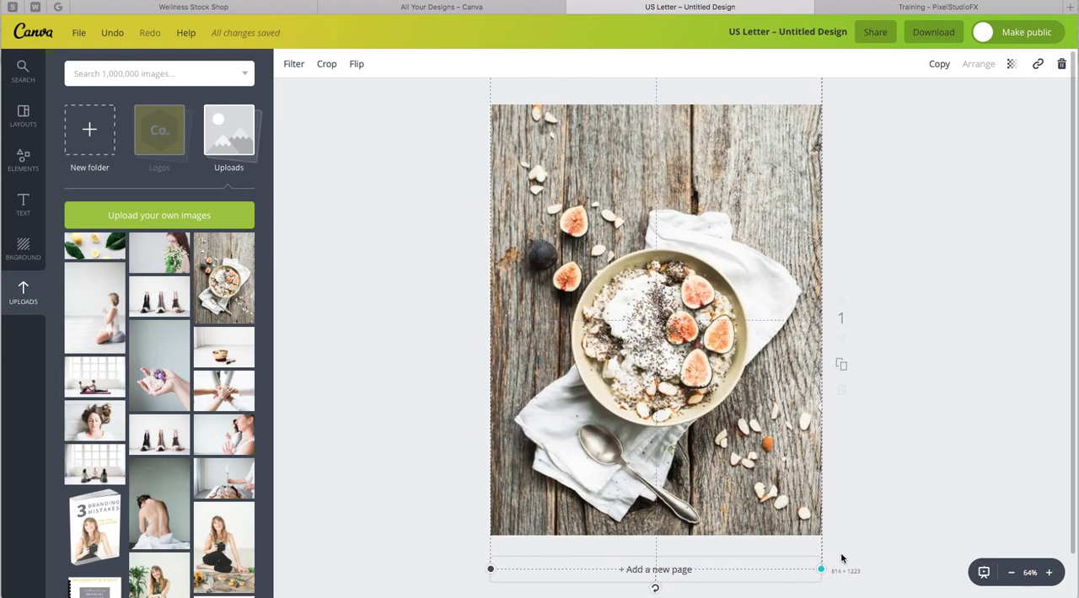
left_click(911, 414)
left_click_drag(723, 447, 723, 444)
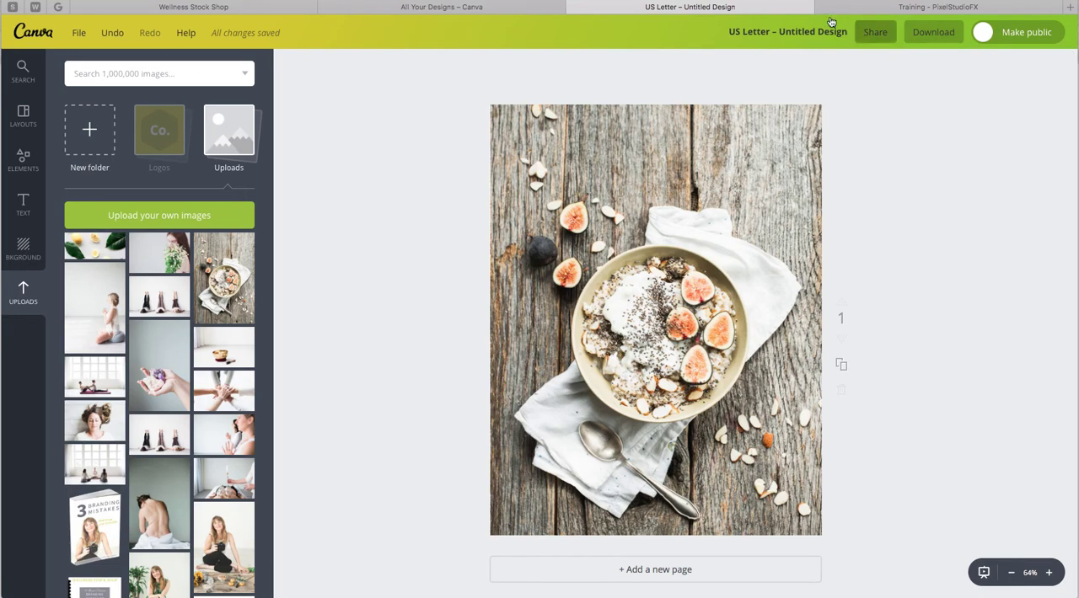
Switch to the Canva designs tab and browse the list of all your designs.
left_click(469, 10)
scroll(494, 68, "up", 3)
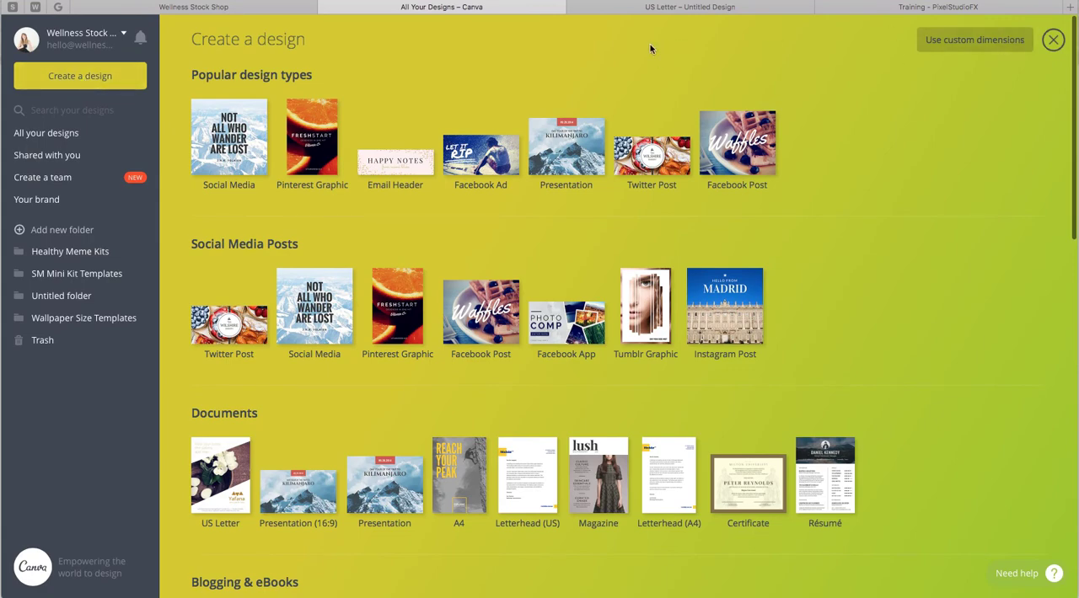
left_click(54, 134)
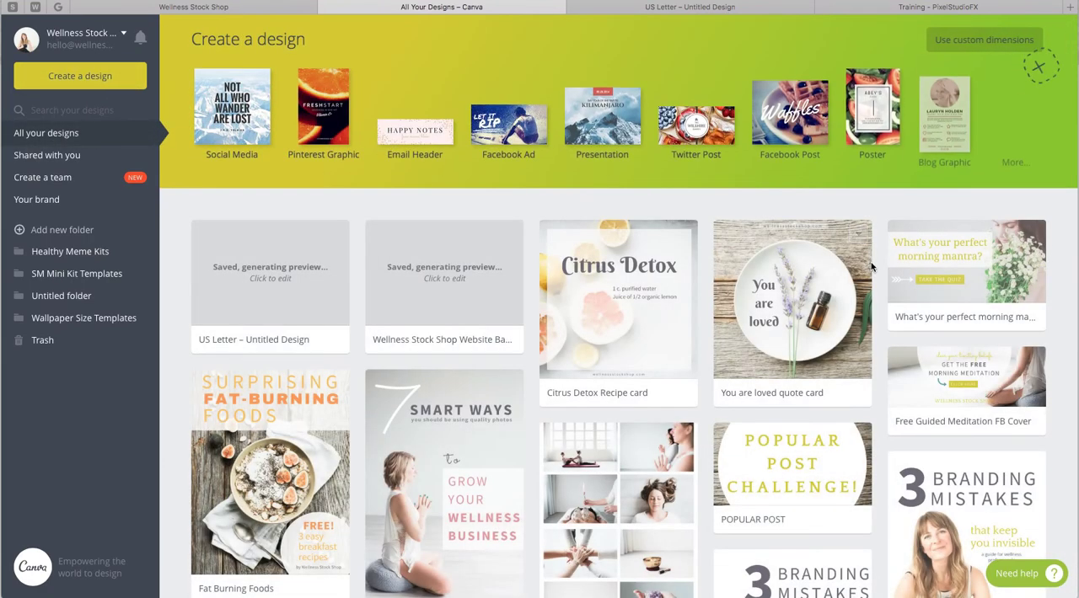
scroll(260, 265, "down", 5)
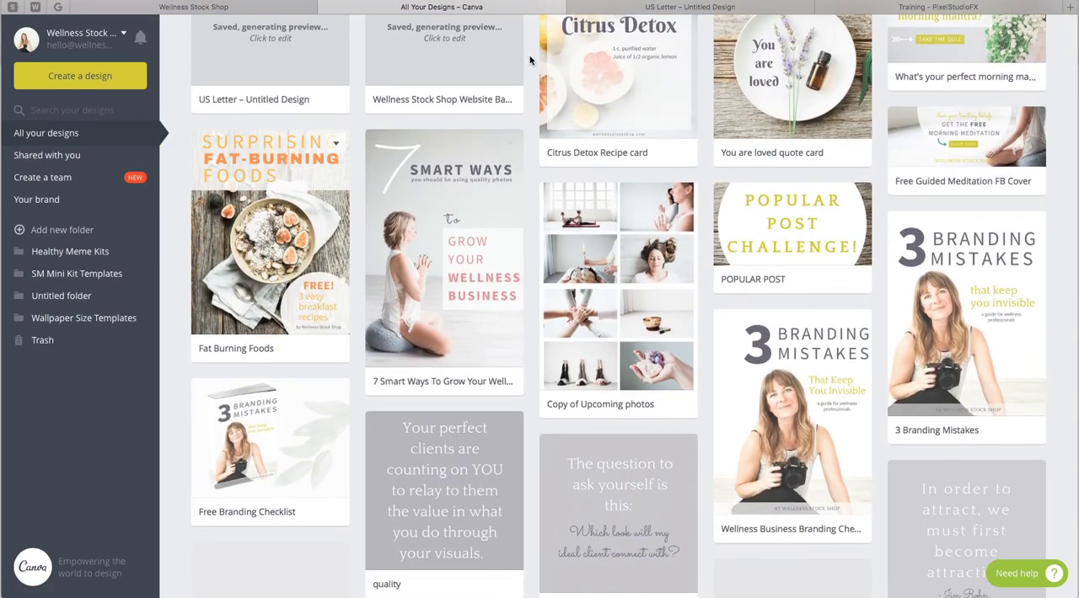
Switch to the Pixel Studio FX tab, start creating an e-cover and pick the SPL-1 spiral-bound mockup.
left_click(913, 10)
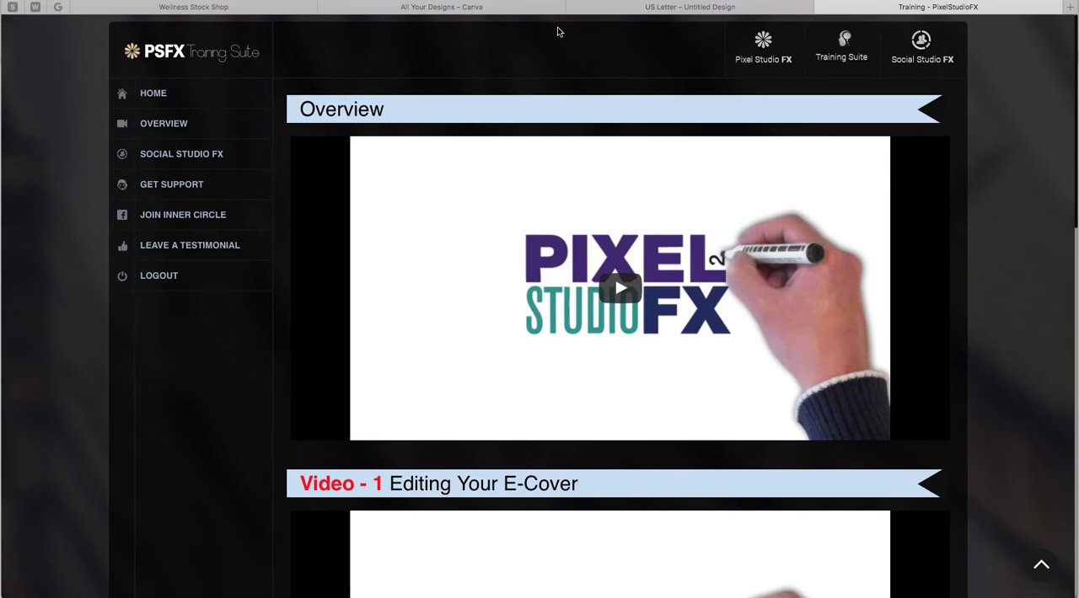
left_click(759, 49)
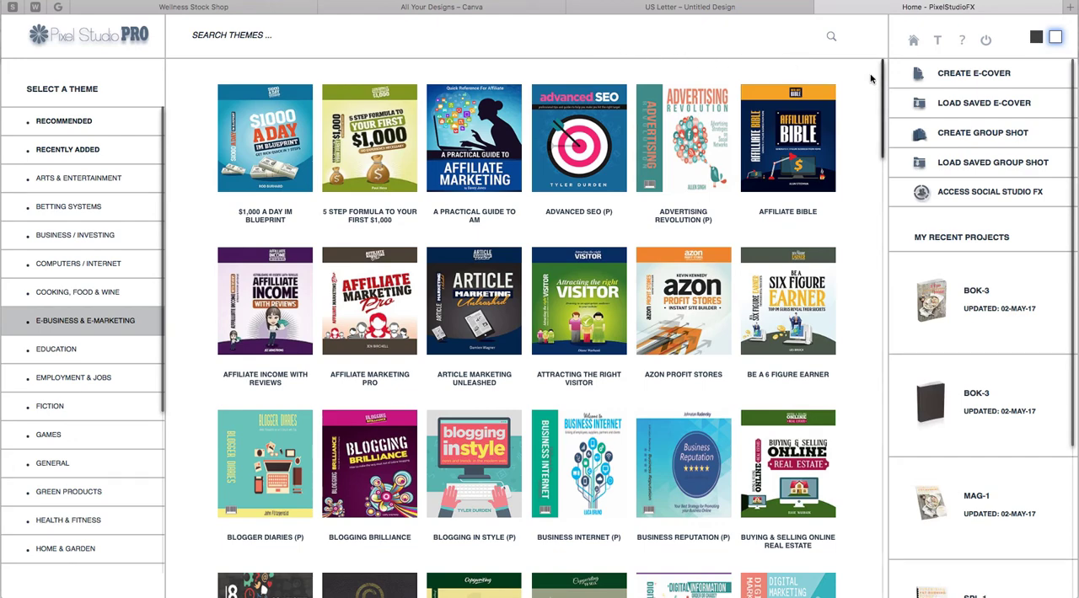
left_click(951, 77)
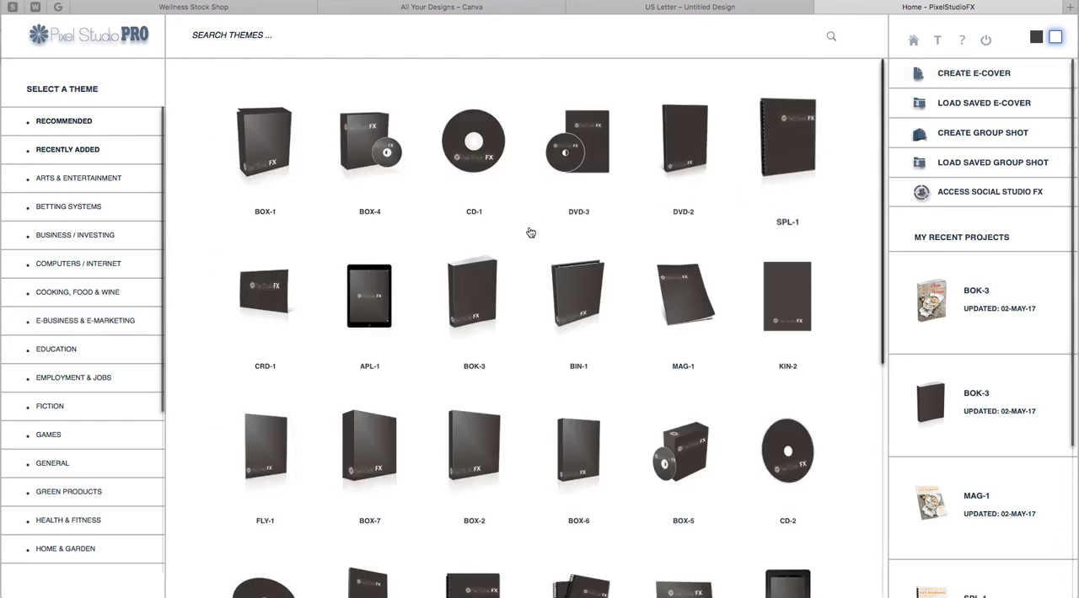
scroll(609, 451, "down", 1)
scroll(608, 450, "down", 3)
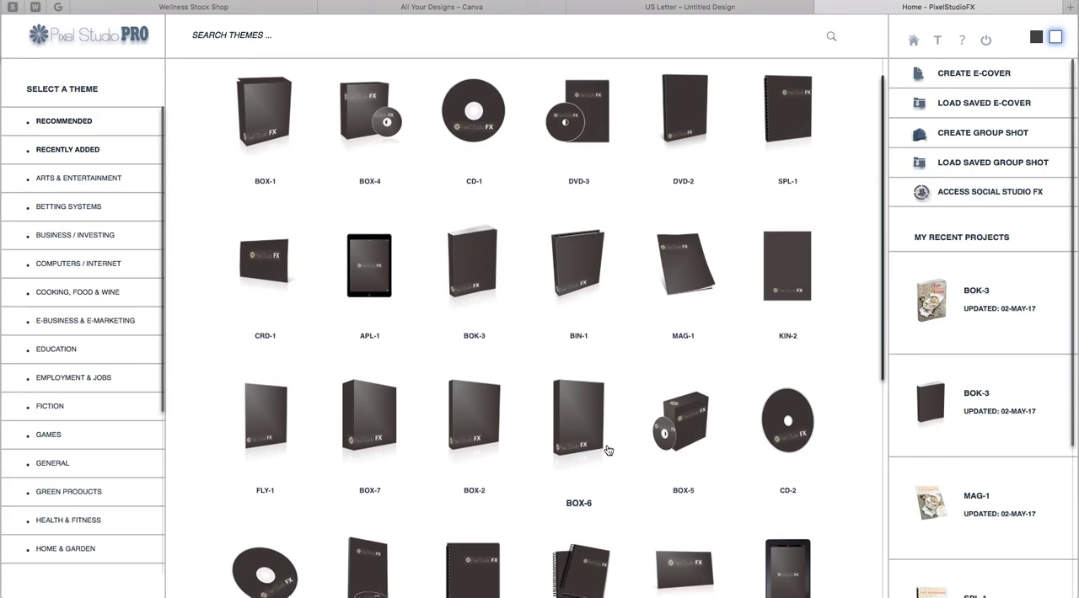
scroll(609, 448, "down", 3)
scroll(609, 448, "down", 5)
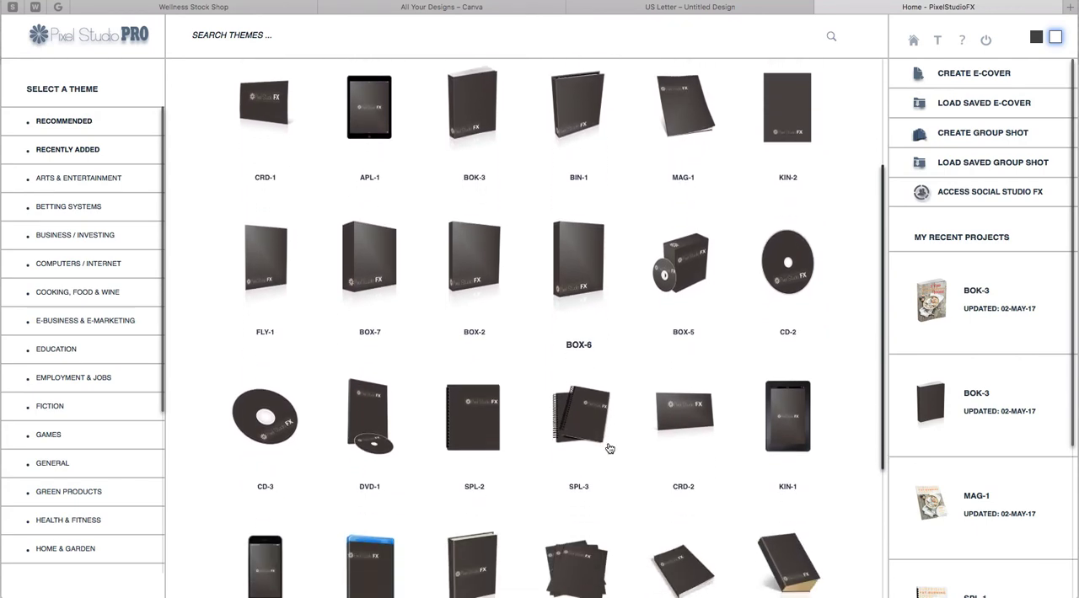
scroll(610, 448, "up", 6)
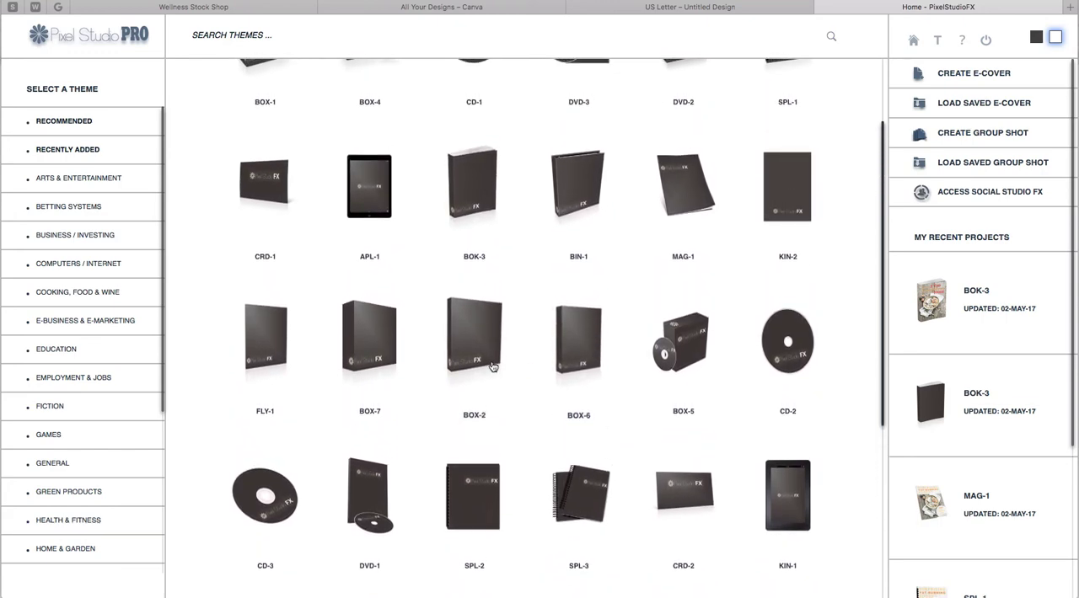
scroll(537, 402, "up", 2)
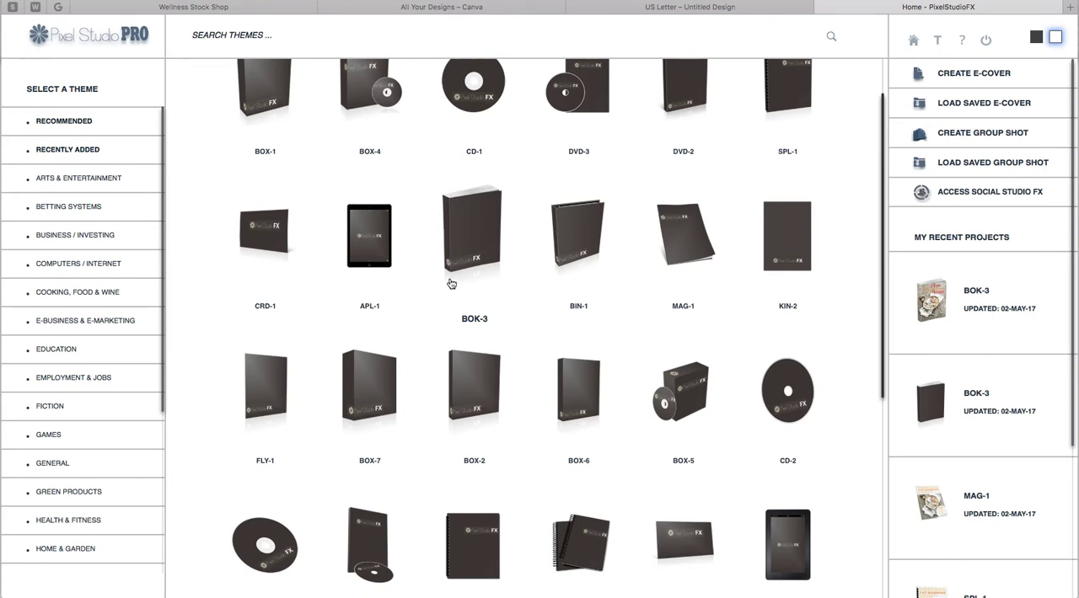
scroll(436, 214, "up", 2)
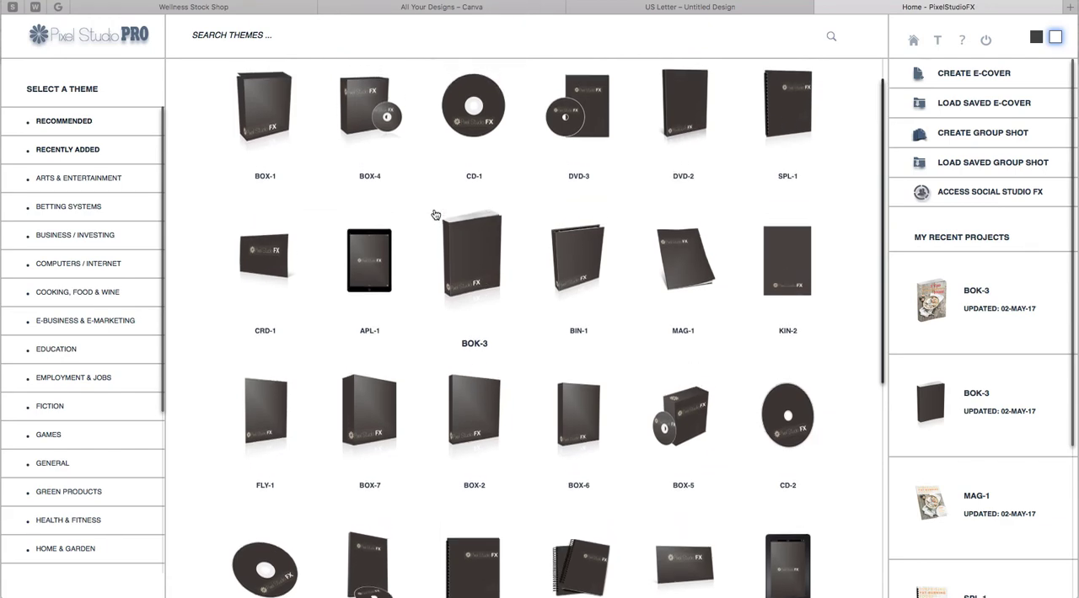
left_click(779, 122)
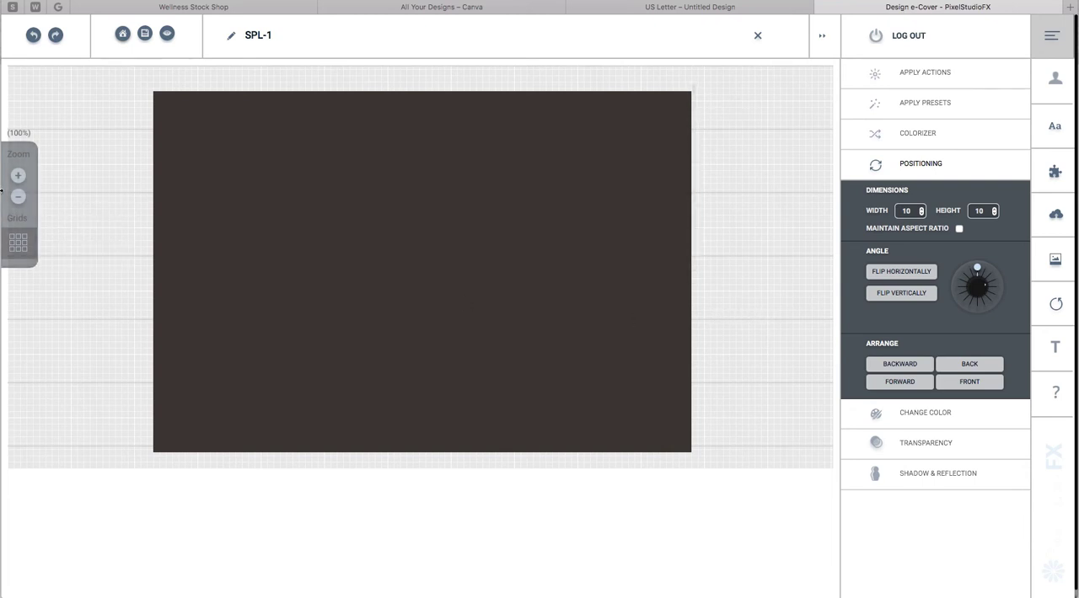
Apply the Surprising Fat-Burning Foods image from My Backgrounds as the SPL-1 cover.
left_click(19, 197)
left_click(18, 197)
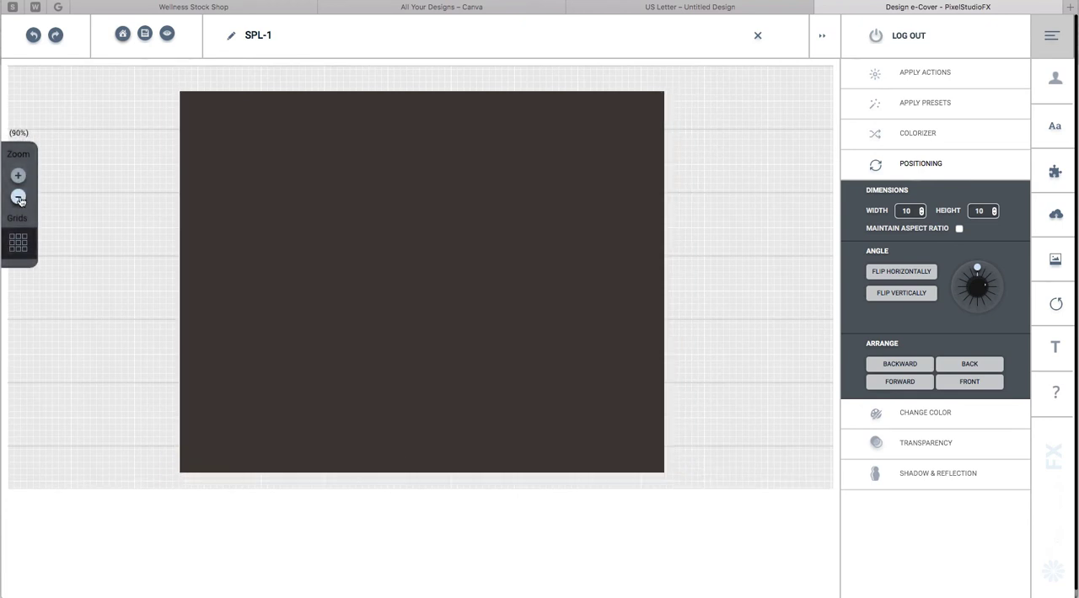
left_click(19, 197)
left_click(19, 197)
left_click(19, 197)
left_click(19, 197)
left_click(19, 198)
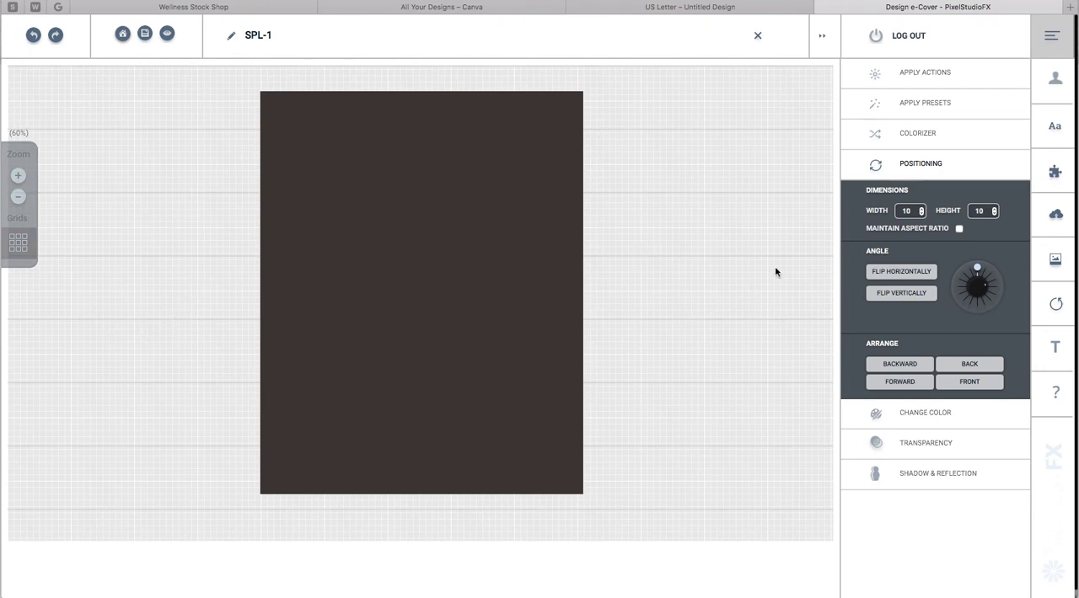
left_click(1055, 261)
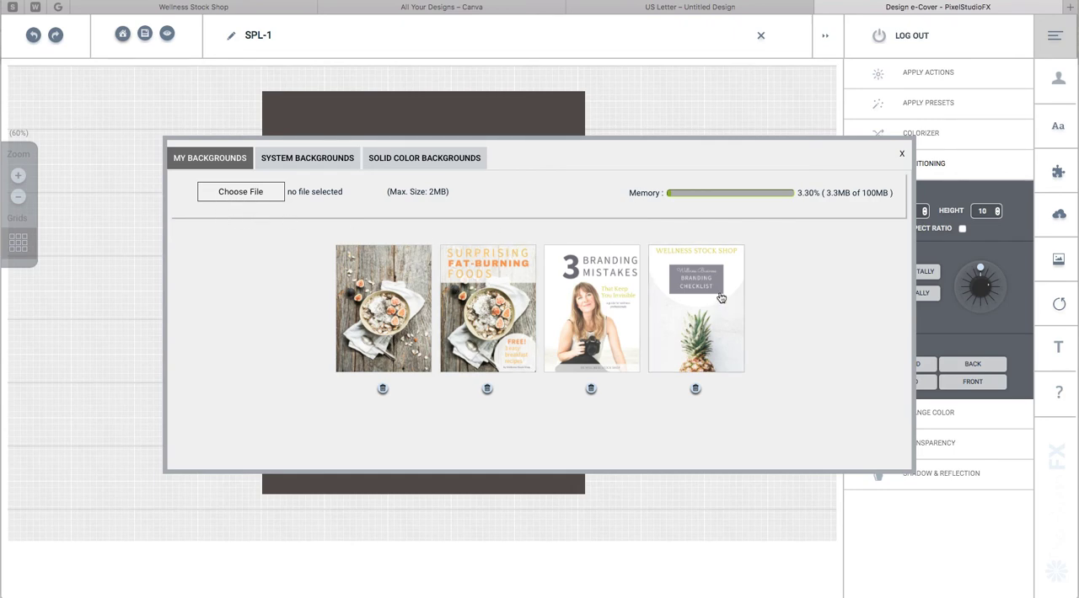
left_click(475, 287)
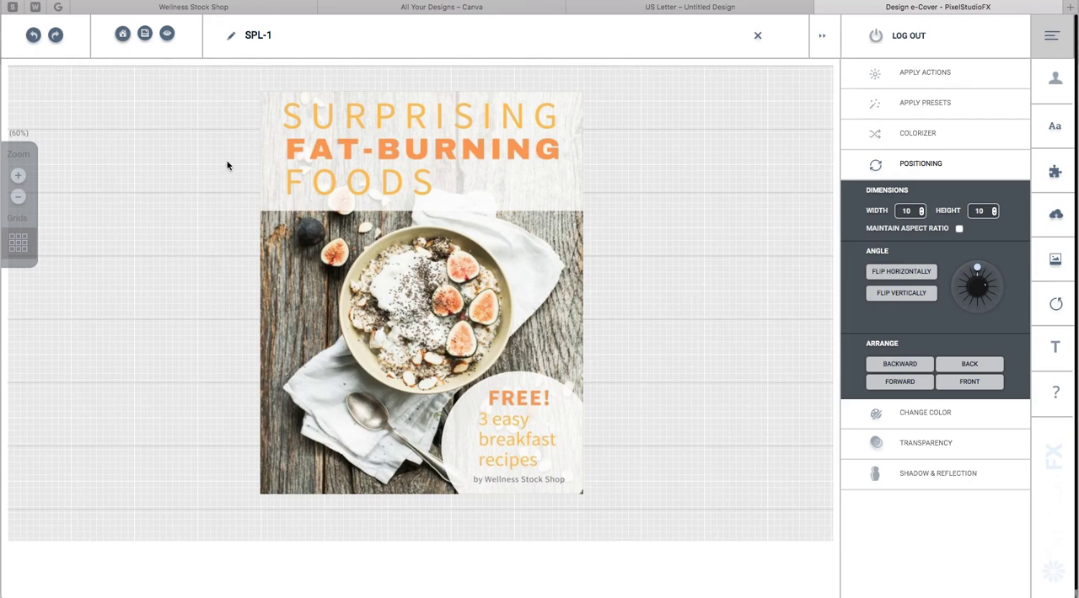
Open the mockup preview, add a shadow, and download the mockup as a JPG.
left_click(168, 37)
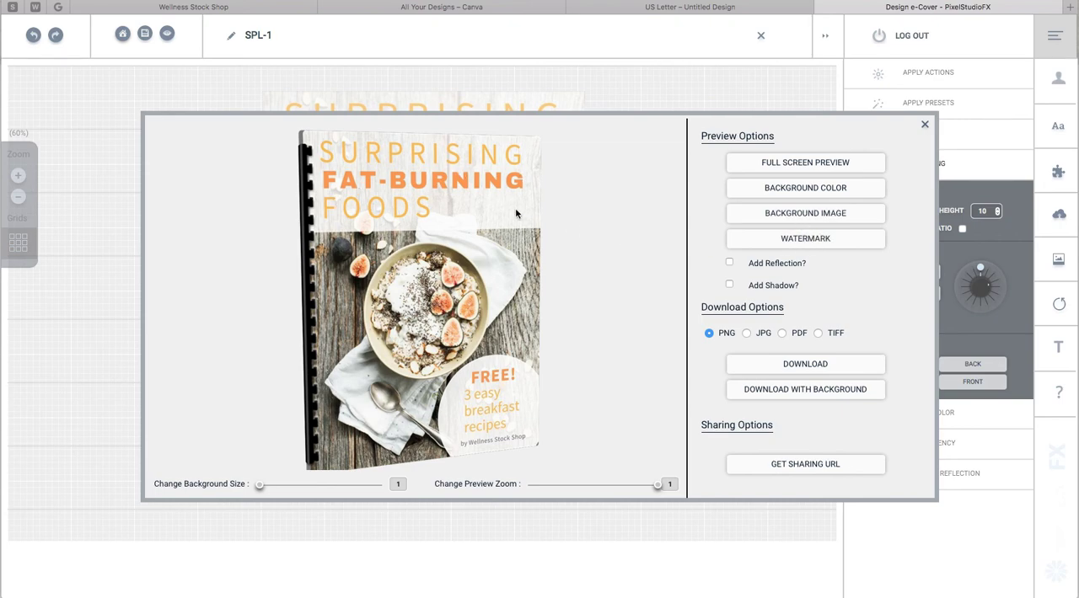
left_click(730, 285)
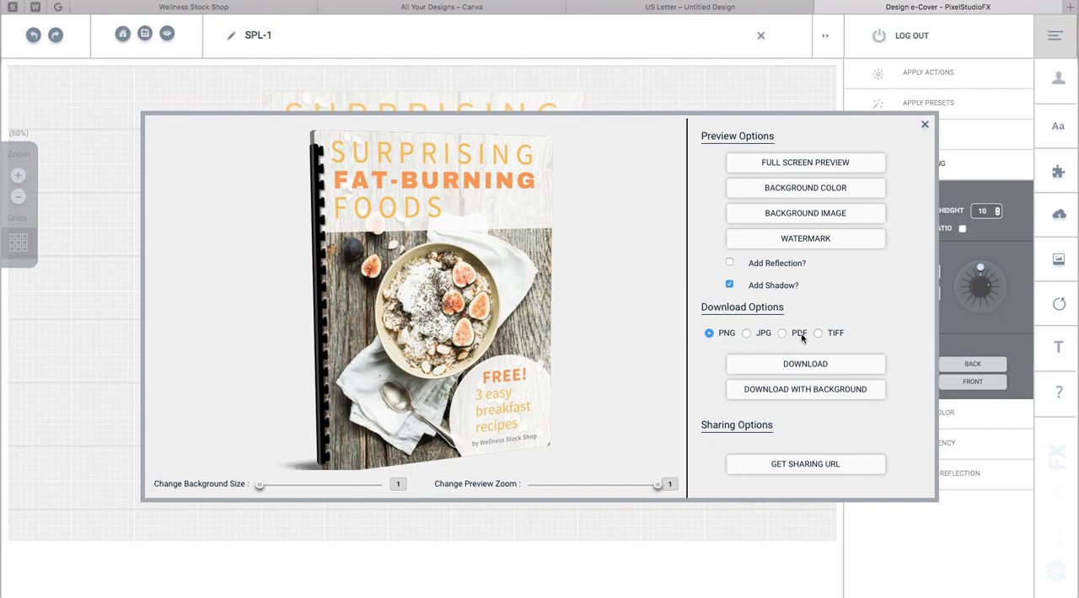
left_click(747, 334)
left_click(807, 369)
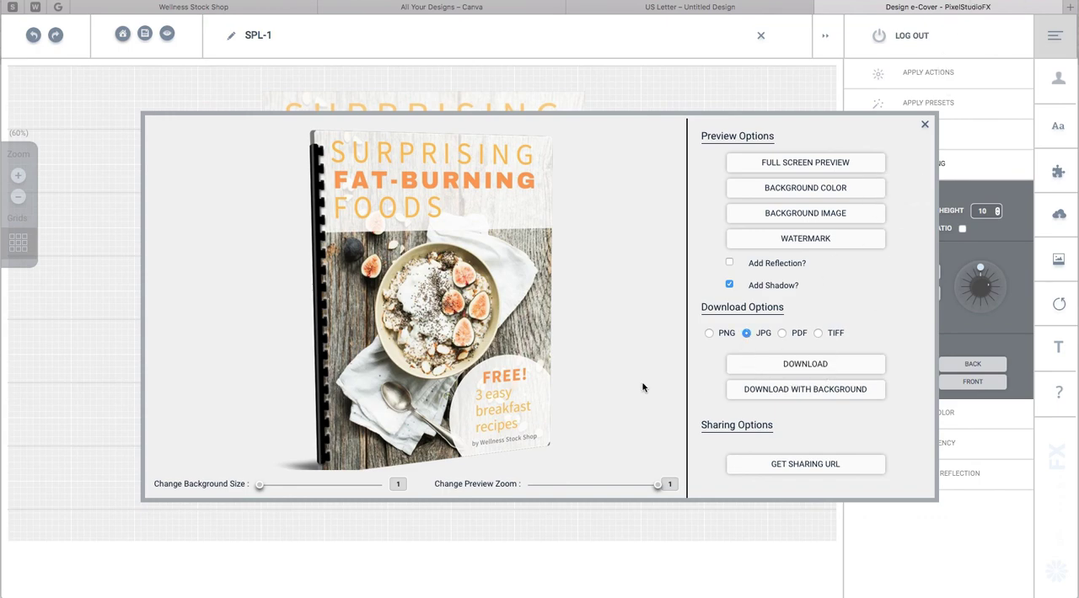